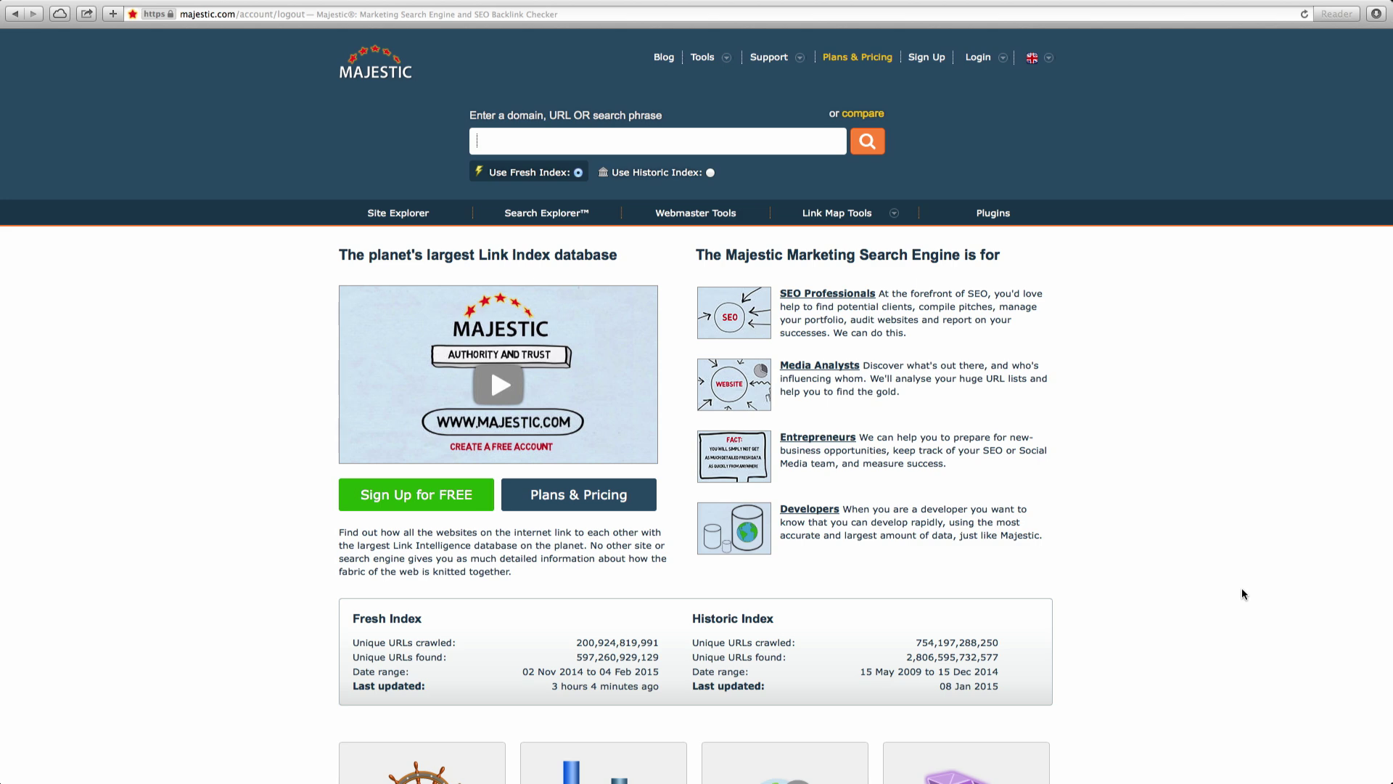
scroll(1243, 588, "down", 3)
scroll(1242, 588, "down", 3)
scroll(1242, 588, "down", 4)
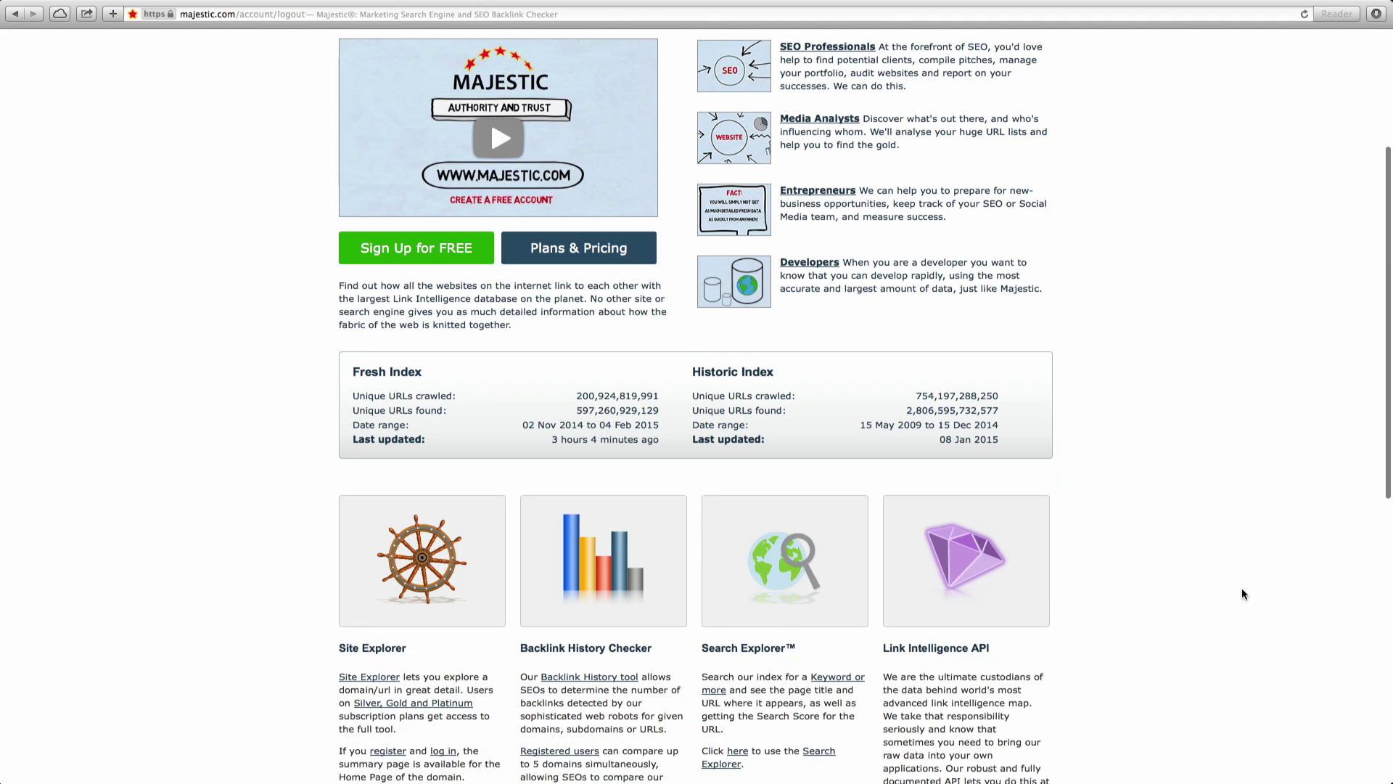
scroll(1242, 588, "down", 2)
scroll(1242, 589, "down", 3)
scroll(1242, 588, "down", 4)
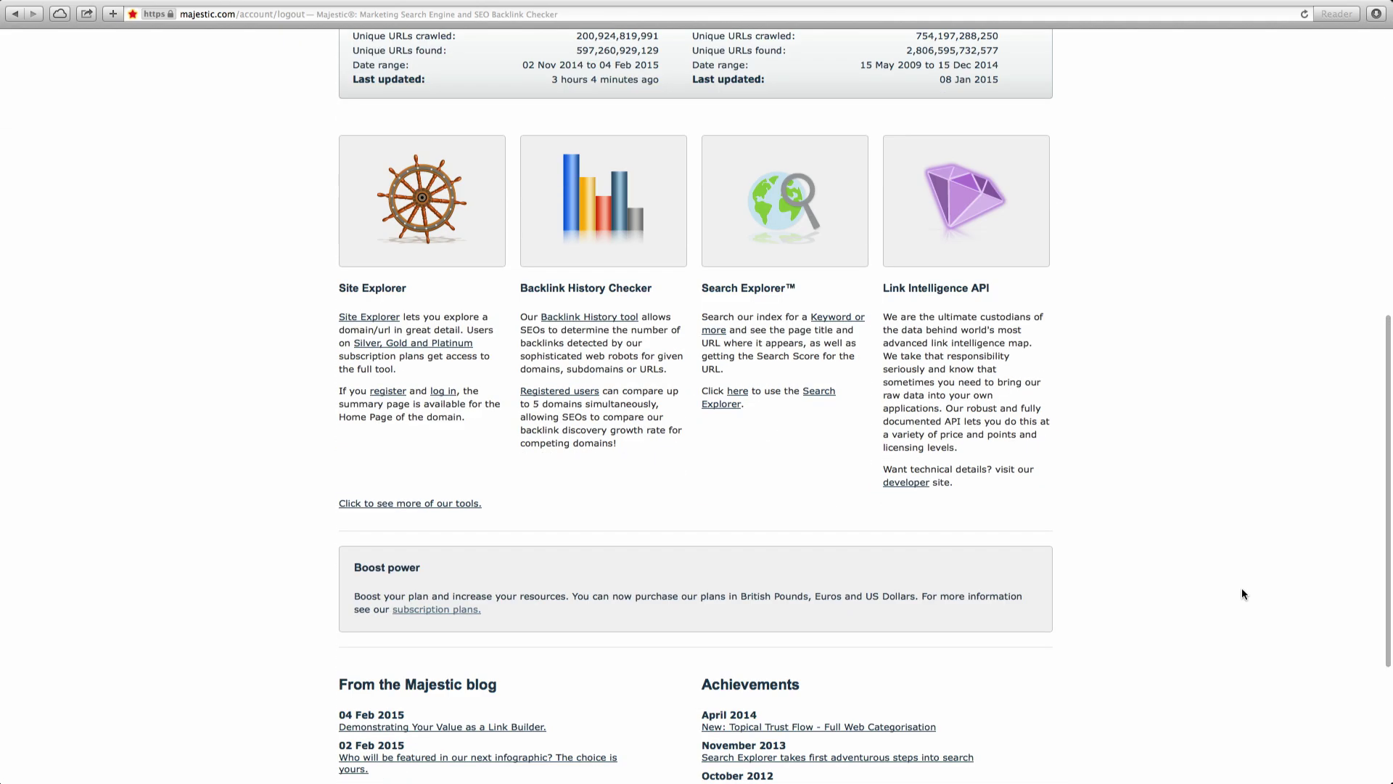
scroll(1242, 587, "down", 3)
scroll(1242, 589, "down", 3)
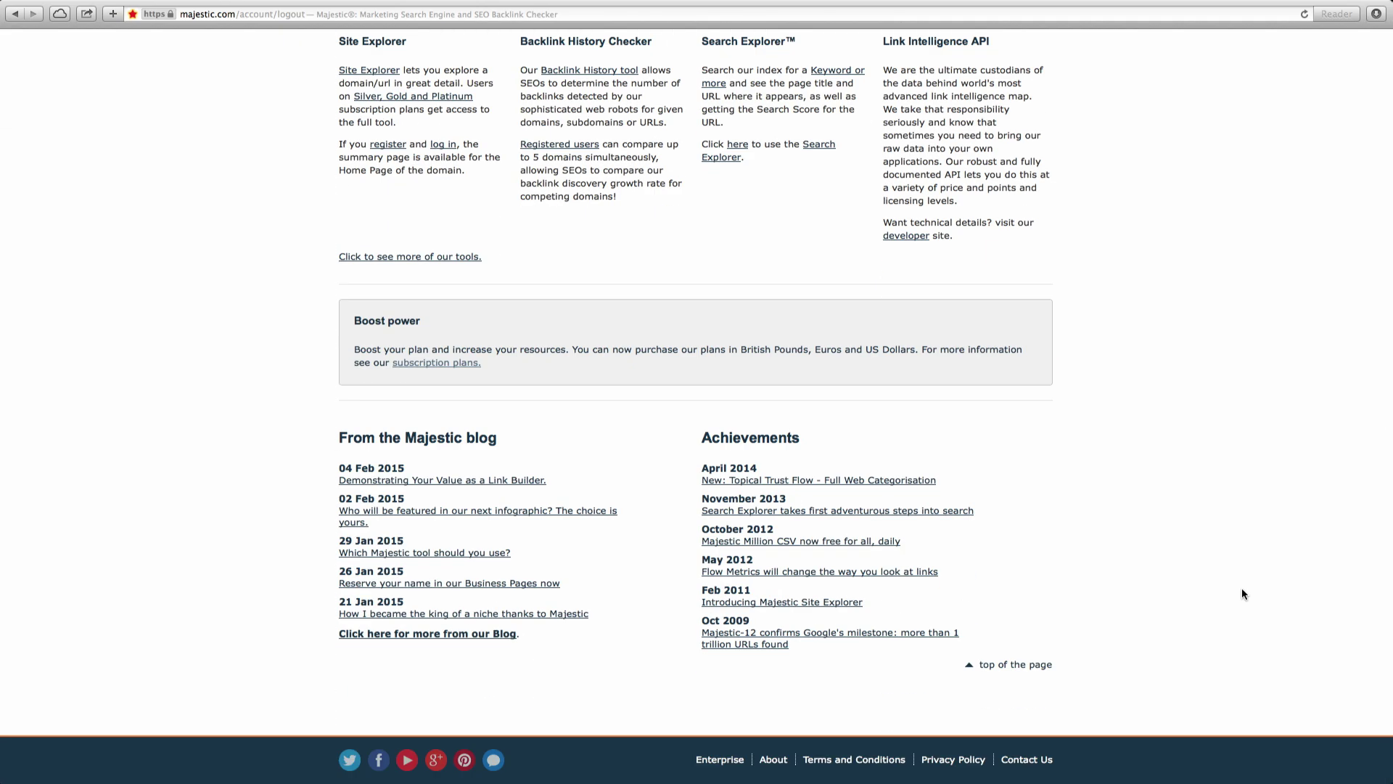
scroll(1242, 589, "up", 2)
scroll(1242, 588, "up", 2)
scroll(1241, 588, "up", 4)
scroll(1242, 589, "up", 2)
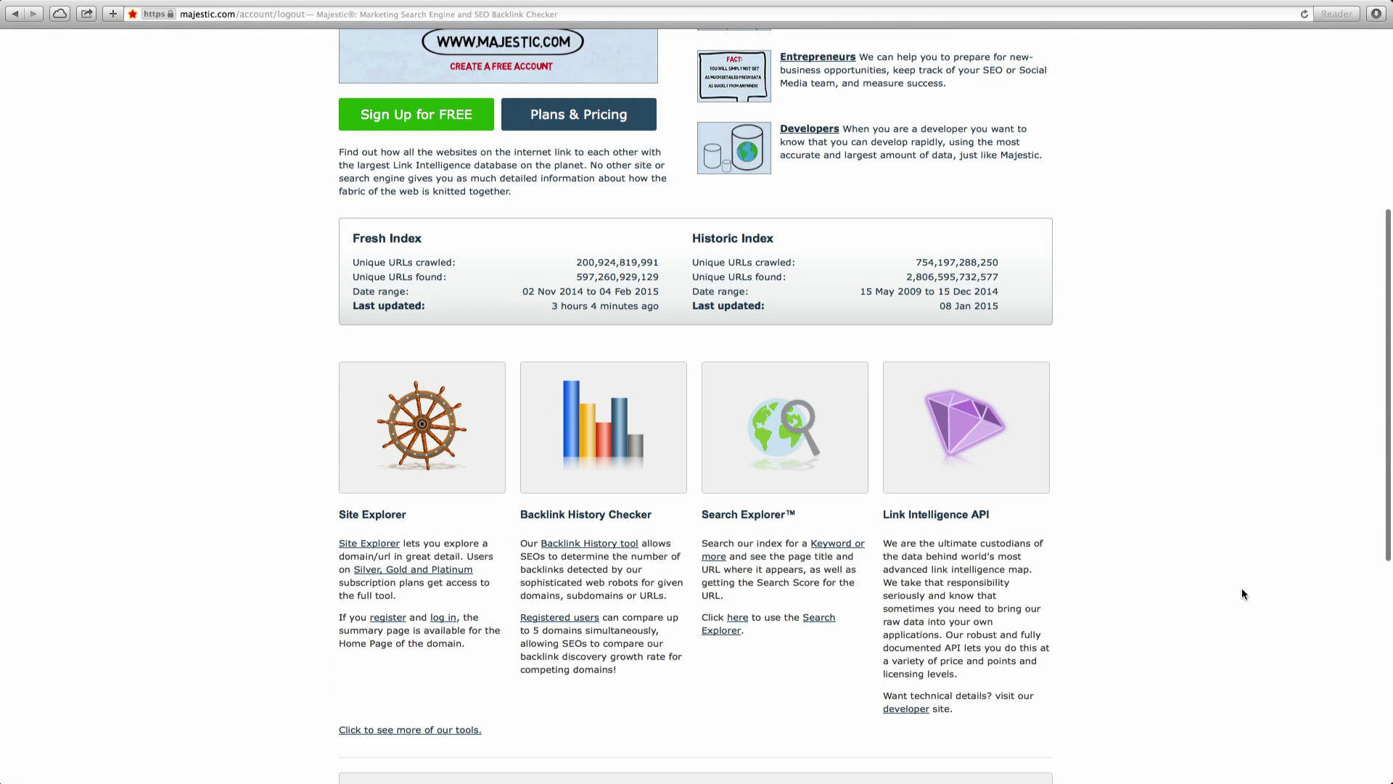
scroll(1242, 588, "up", 4)
scroll(1242, 588, "up", 4)
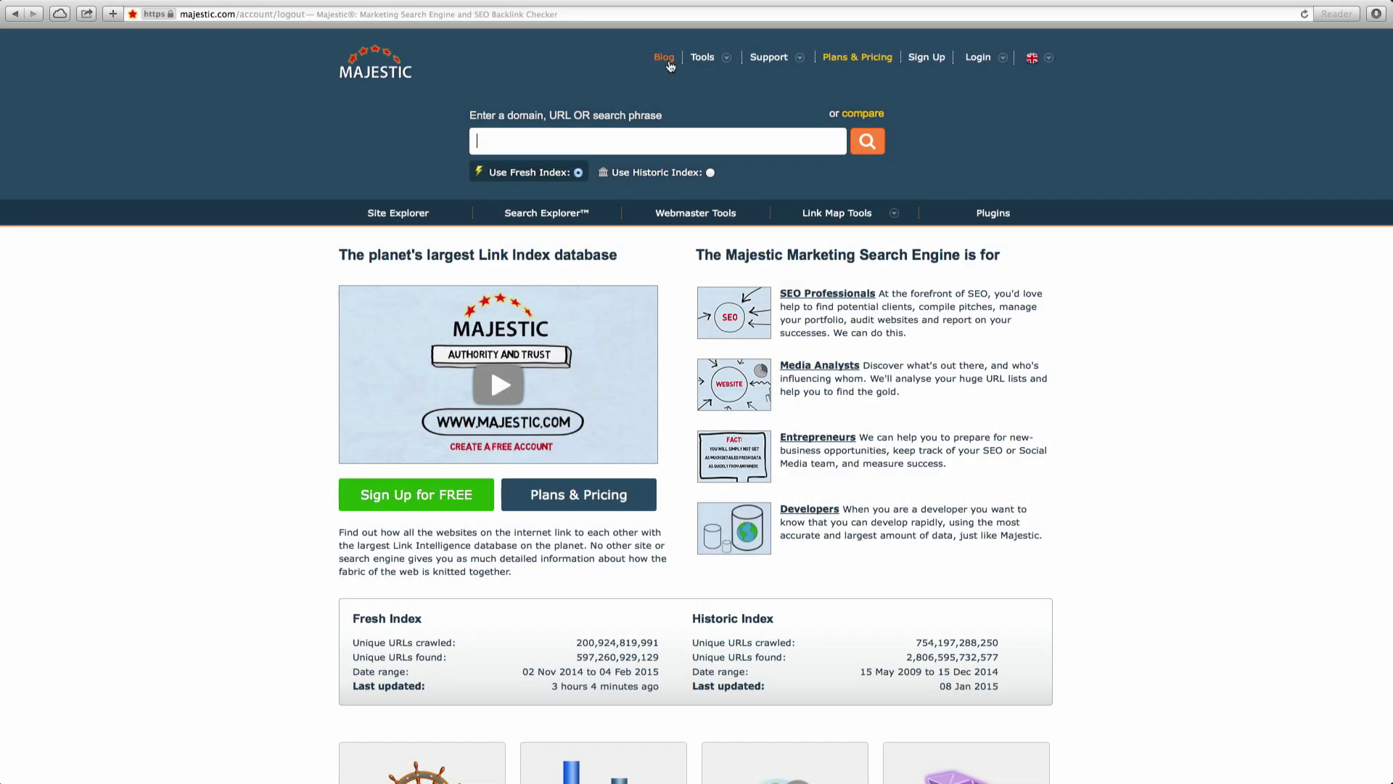
- Run the Site Explorer lookup for example.com, showing Trust Flow 55, Citation Flow 51 and backlinks
left_click(666, 58)
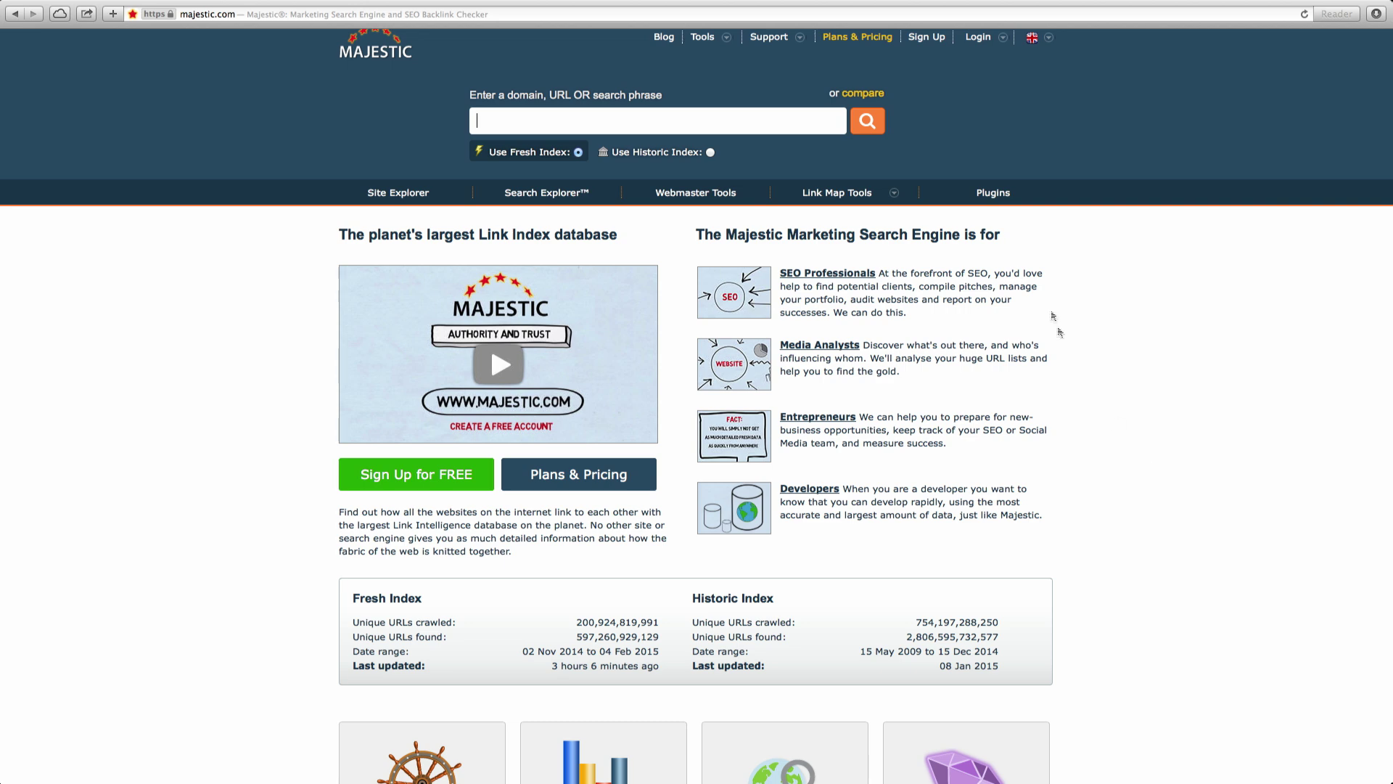
type("example.com")
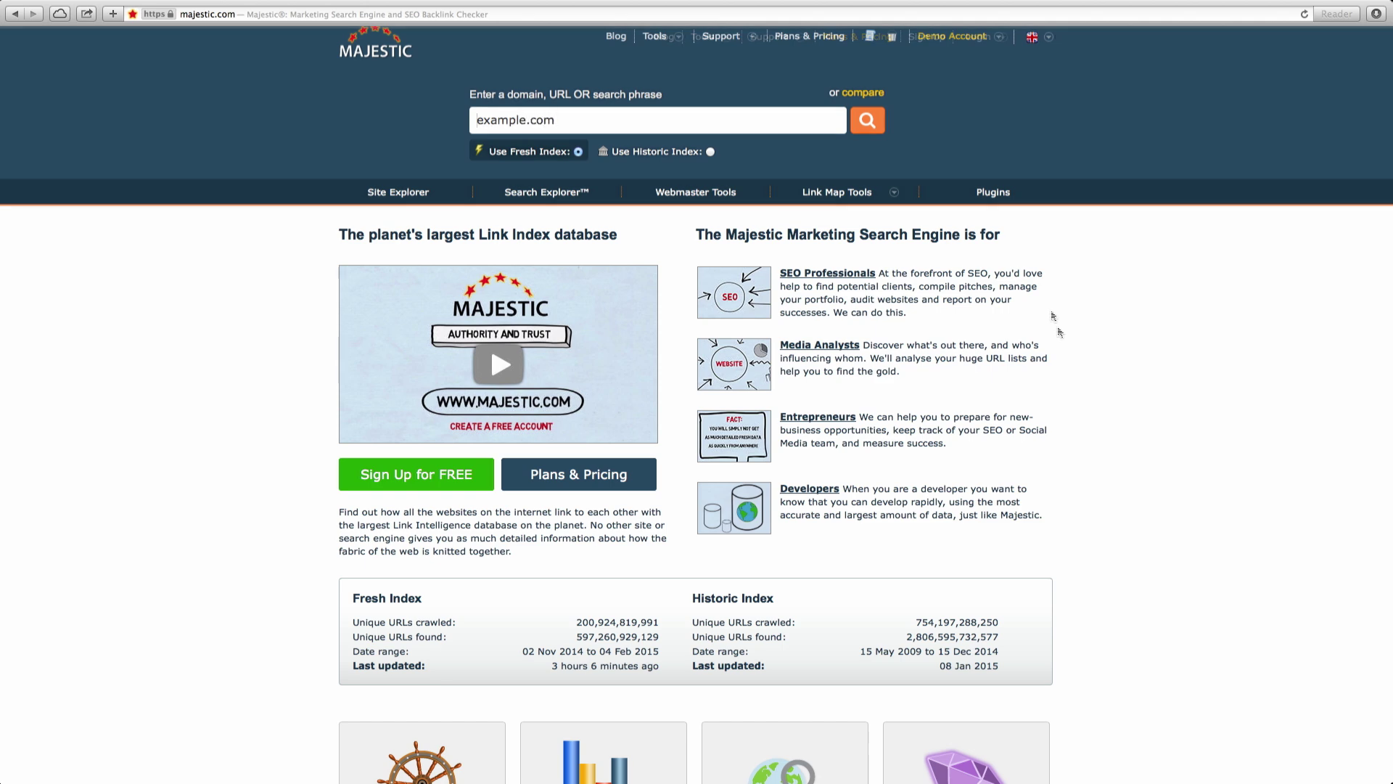
key("Return")
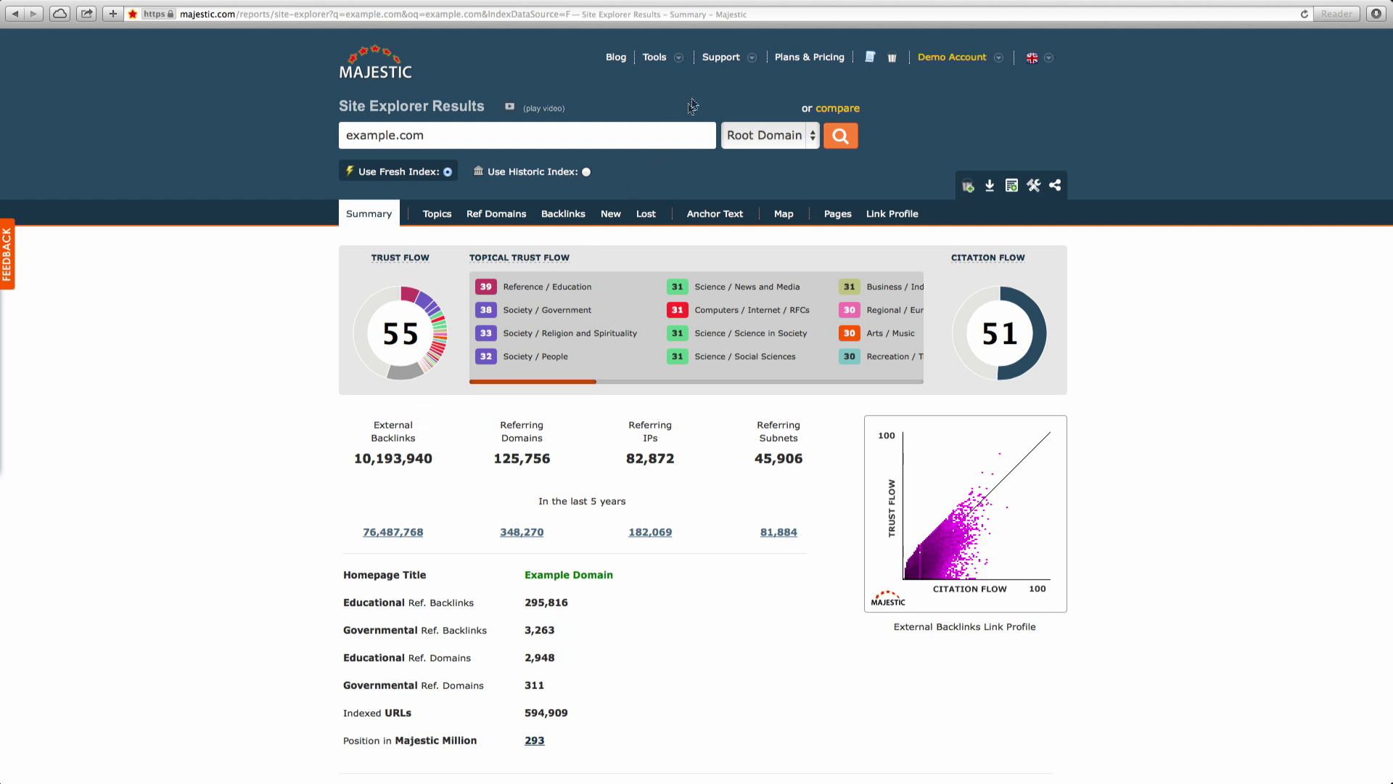
- Visit the Support > Glossary page of link-intelligence terms, then return to the homepage
left_click(746, 60)
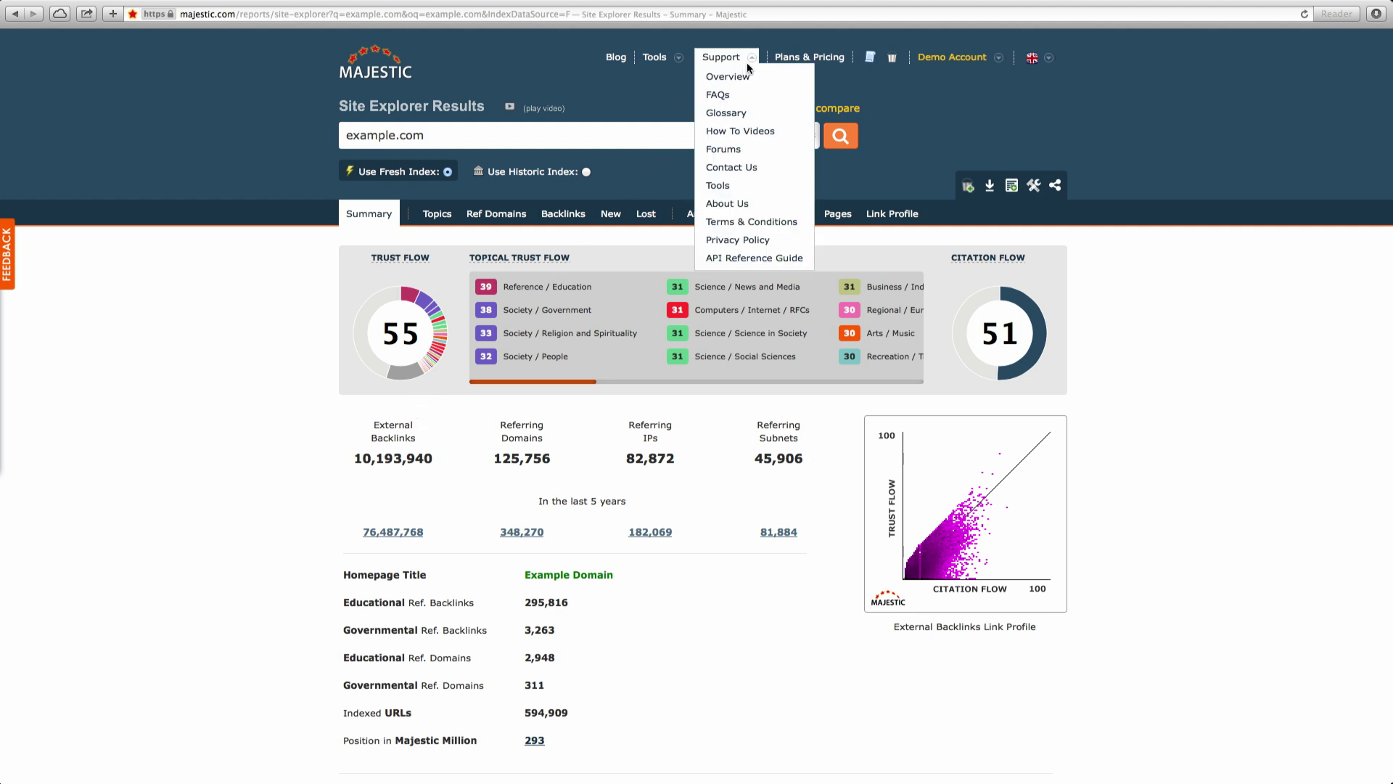
left_click(744, 117)
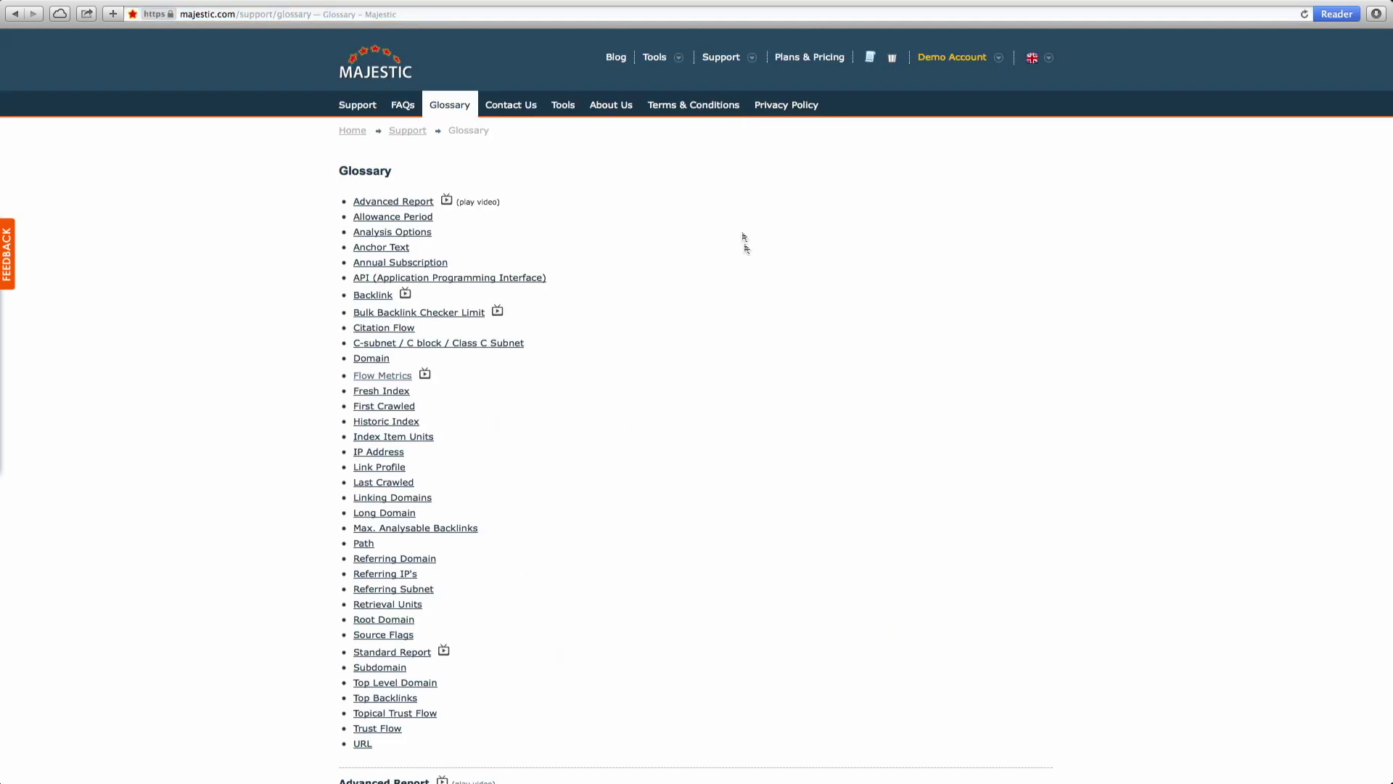
scroll(750, 292, "down", 5)
scroll(750, 292, "down", 5)
scroll(751, 292, "down", 3)
scroll(751, 292, "down", 5)
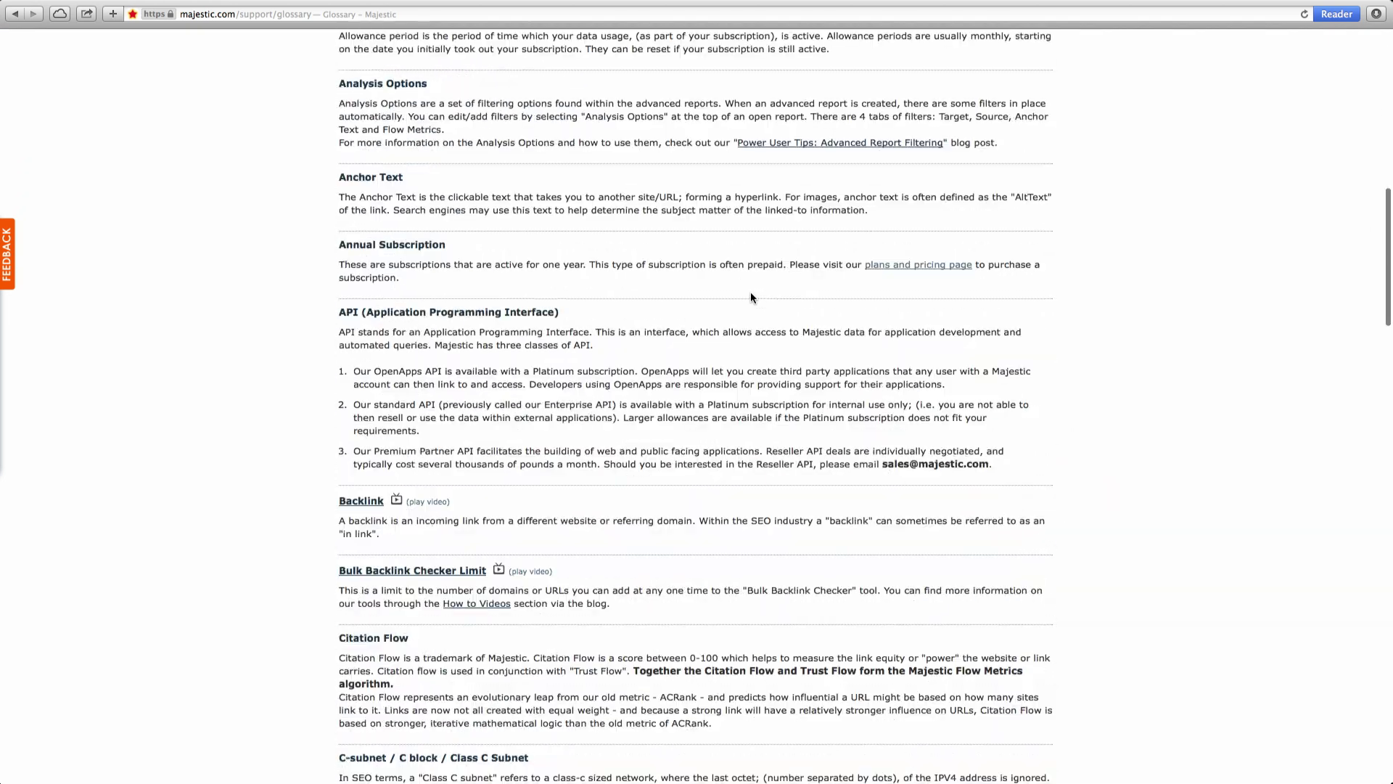
scroll(751, 292, "down", 3)
scroll(750, 292, "down", 8)
scroll(750, 292, "down", 2)
scroll(750, 292, "down", 8)
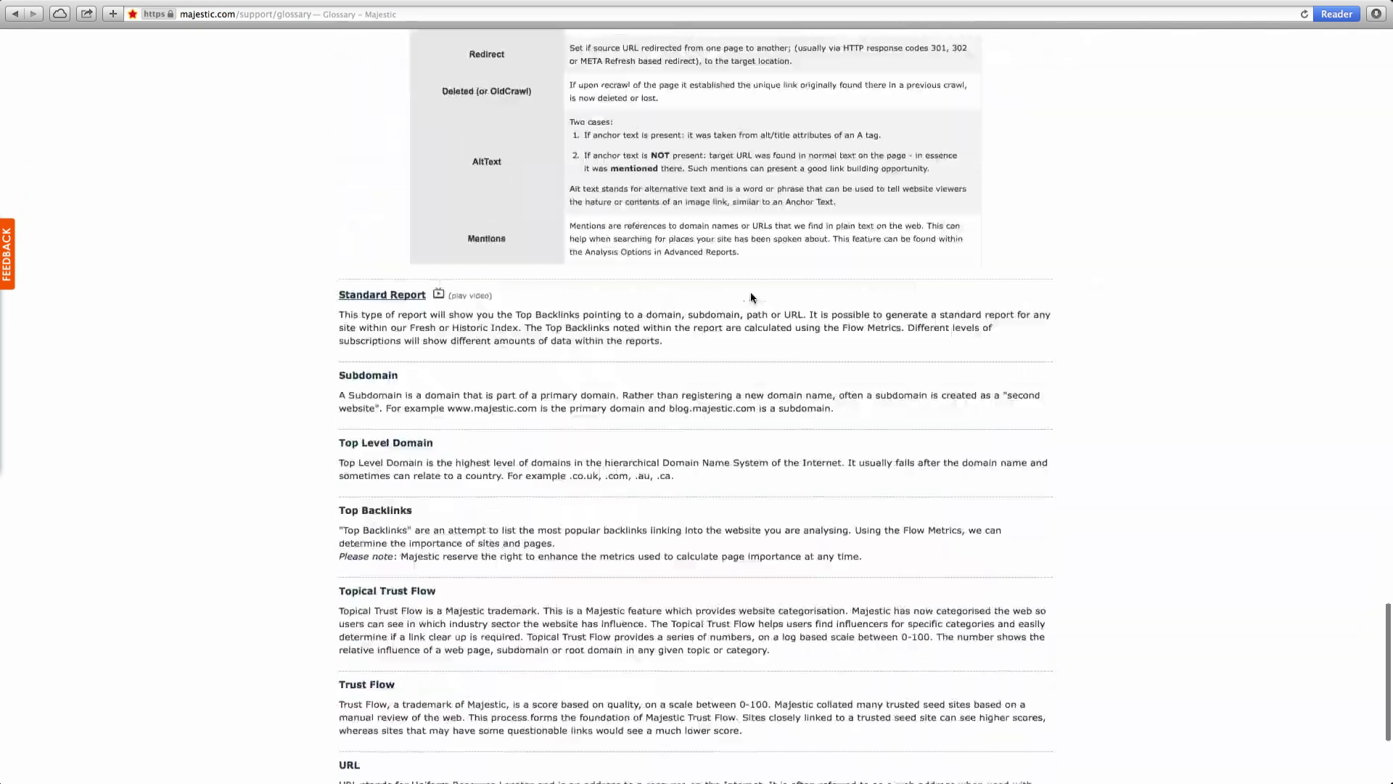
scroll(750, 292, "down", 5)
scroll(750, 291, "up", 1)
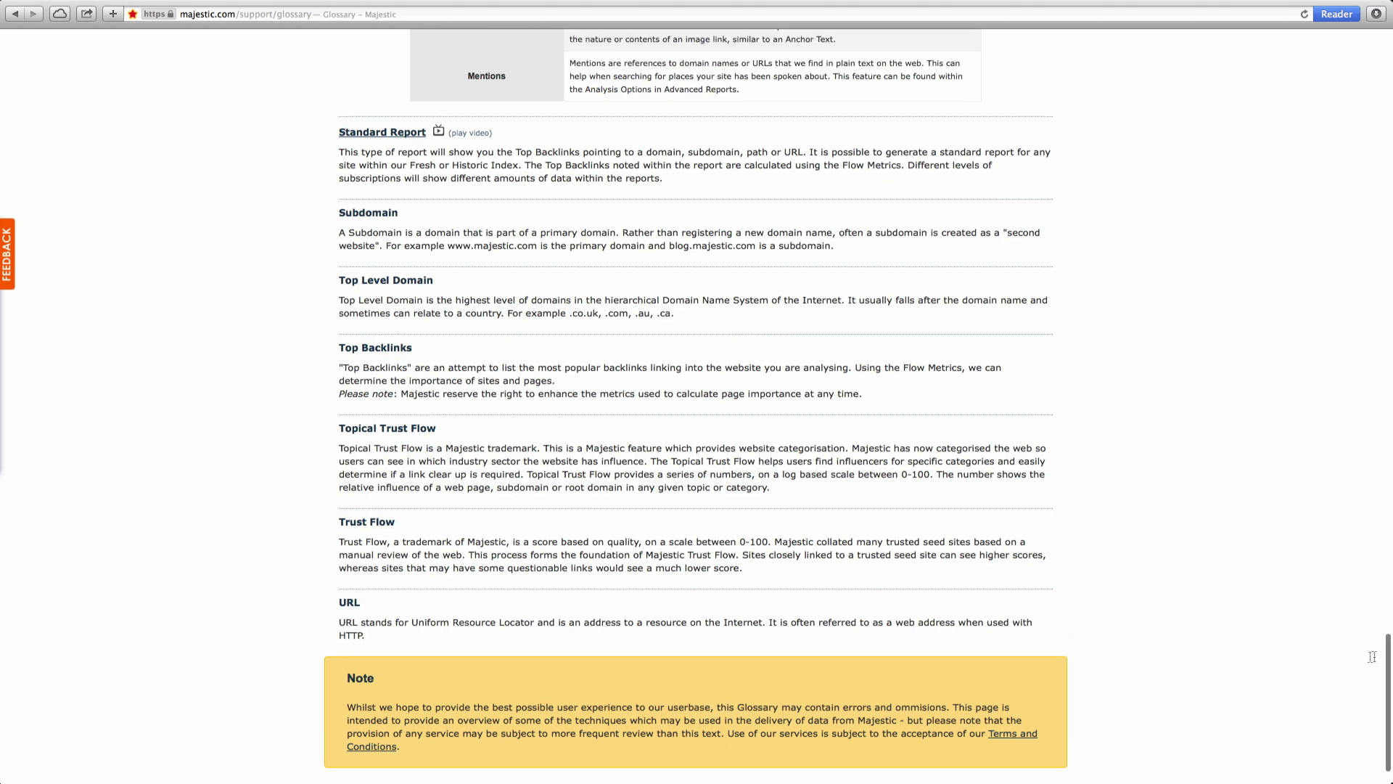
scroll(1330, 674, "up", 20)
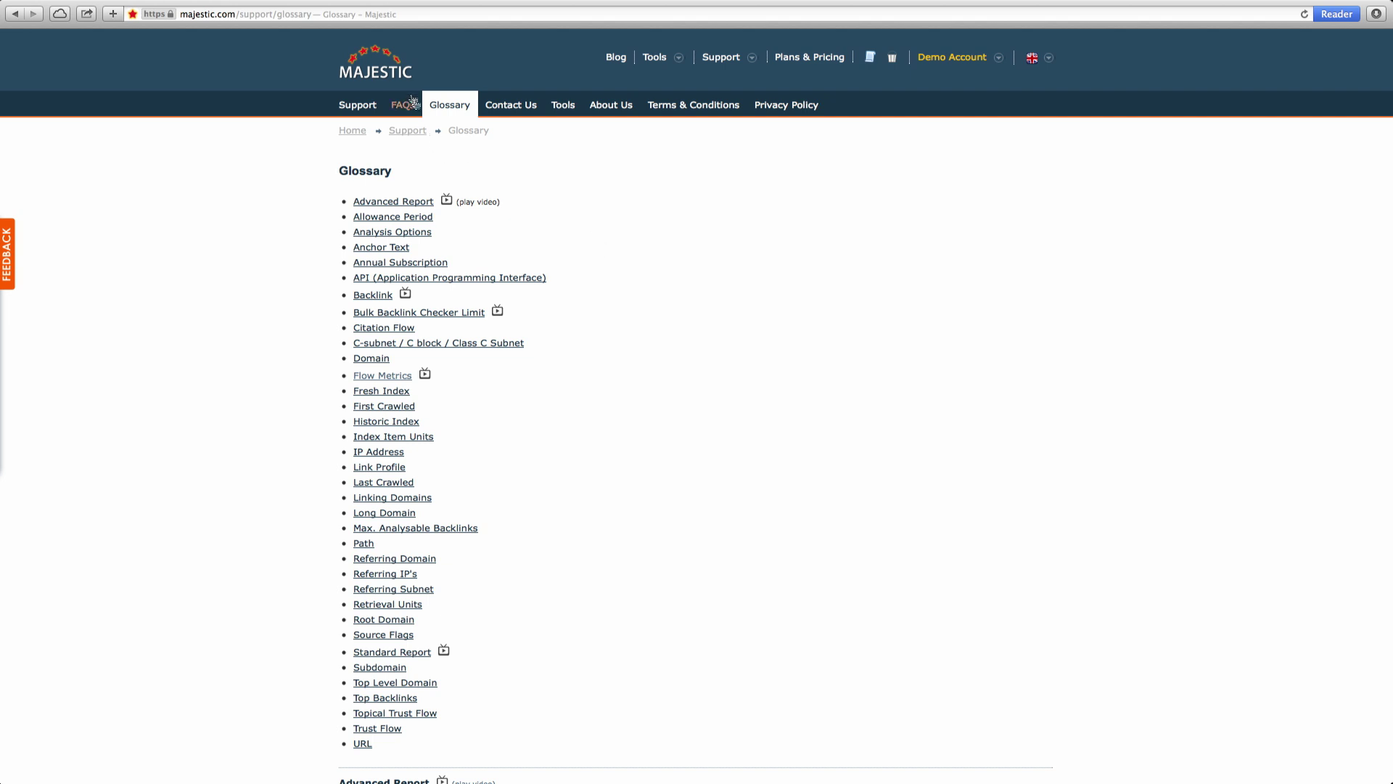
left_click(392, 74)
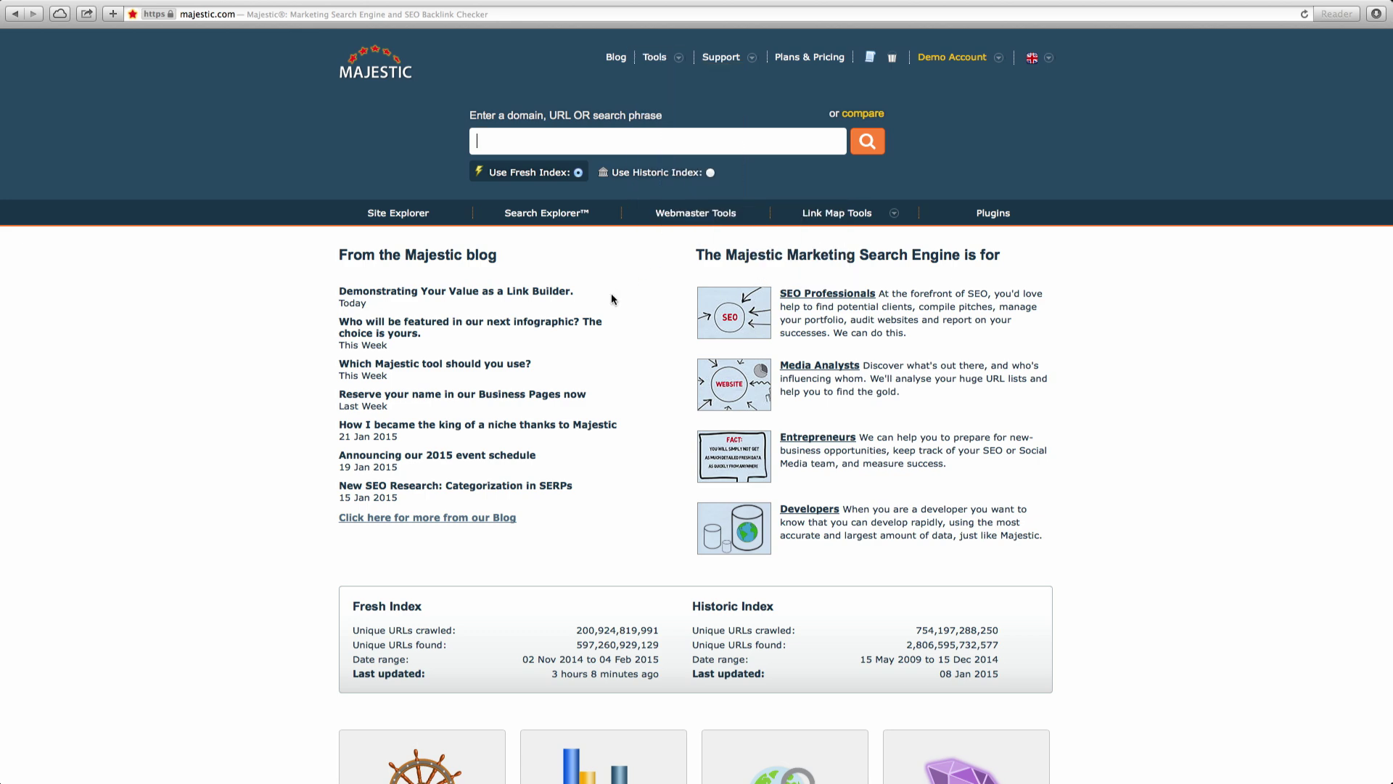
mouse_move(721, 57)
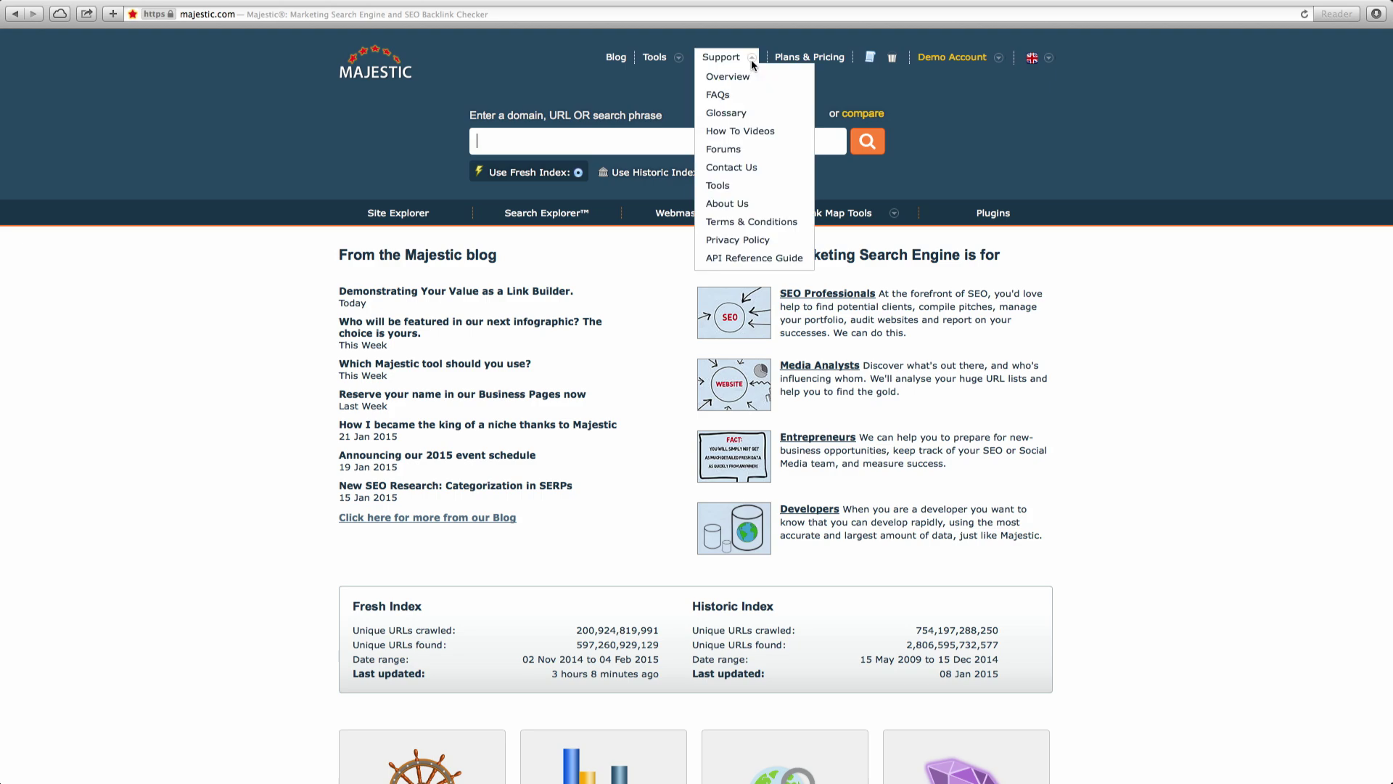
- Visit the How-To Training Videos page, then open a blank Site Explorer for a new domain
left_click(762, 131)
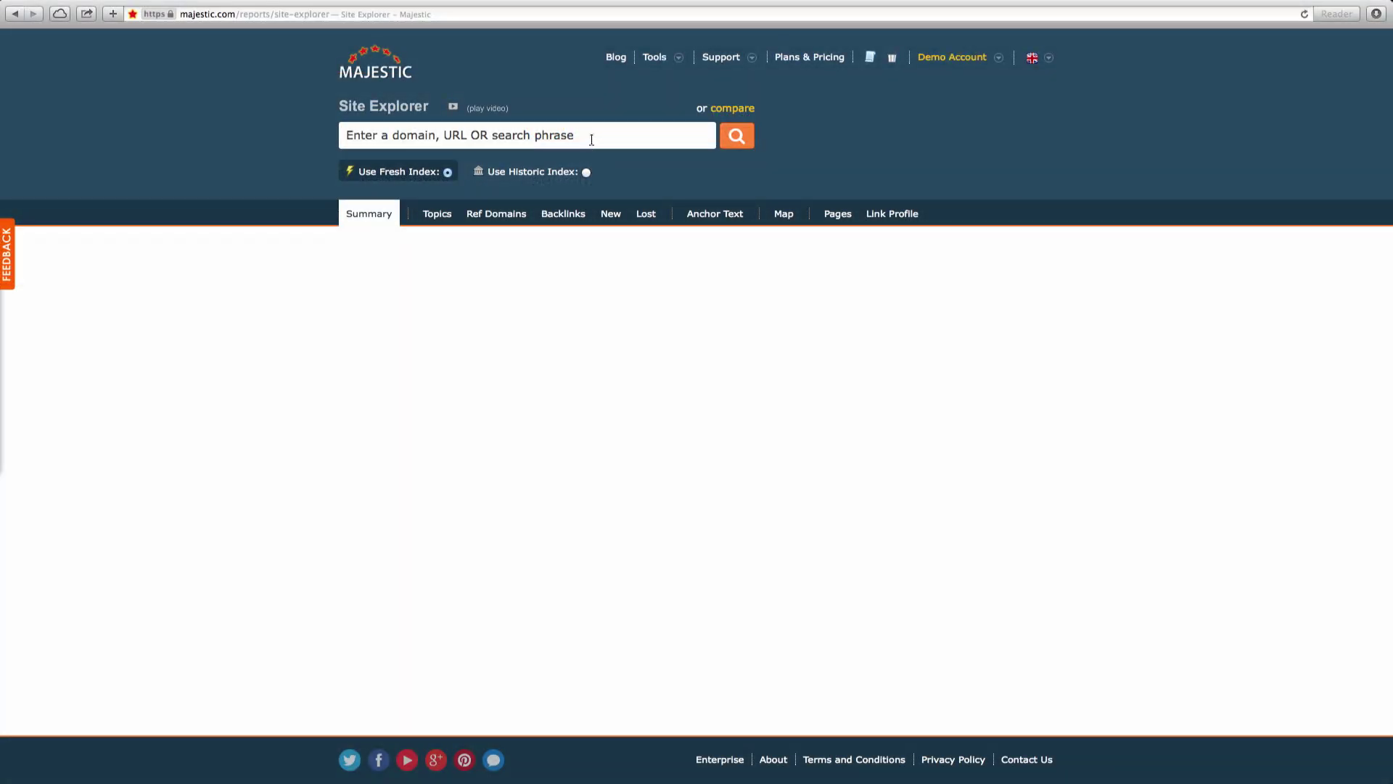
left_click(591, 136)
type("e")
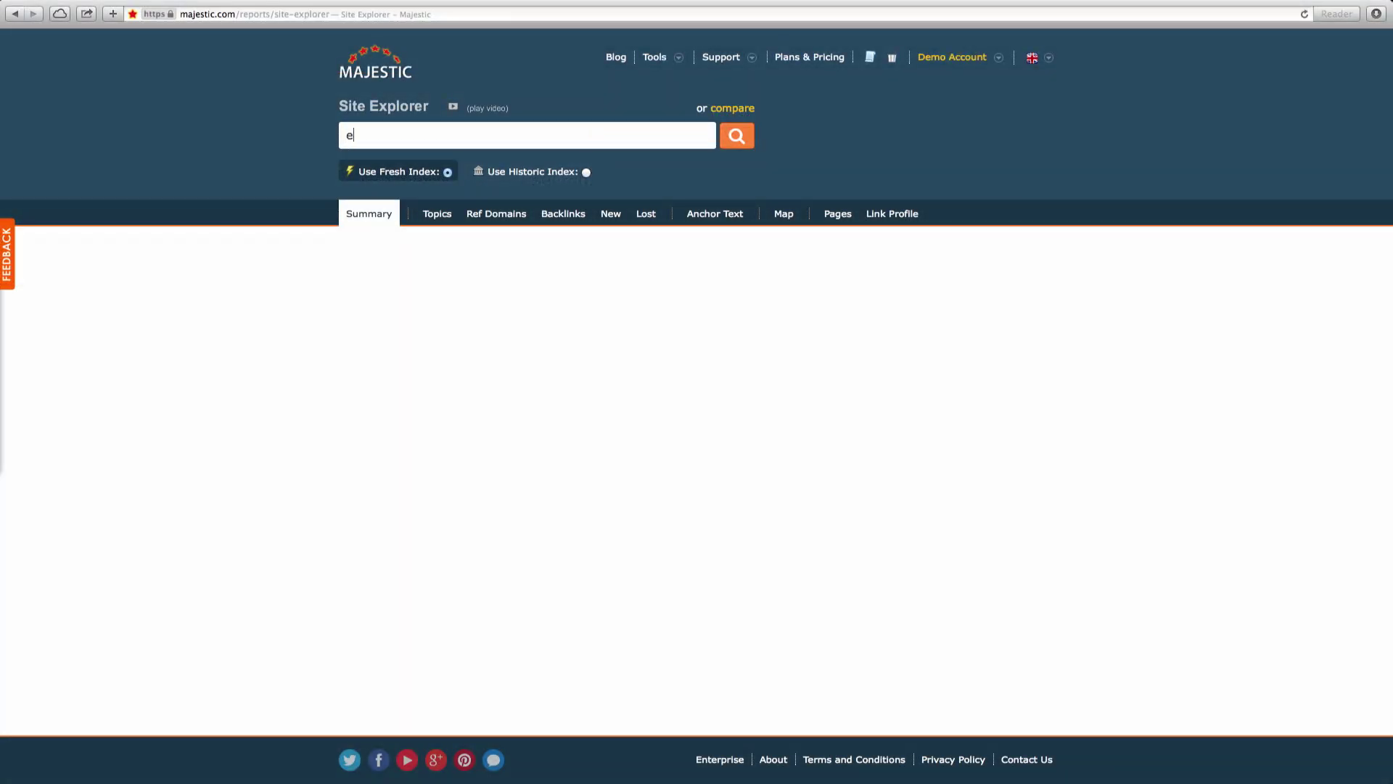
type("xample.")
type("com")
key("Return")
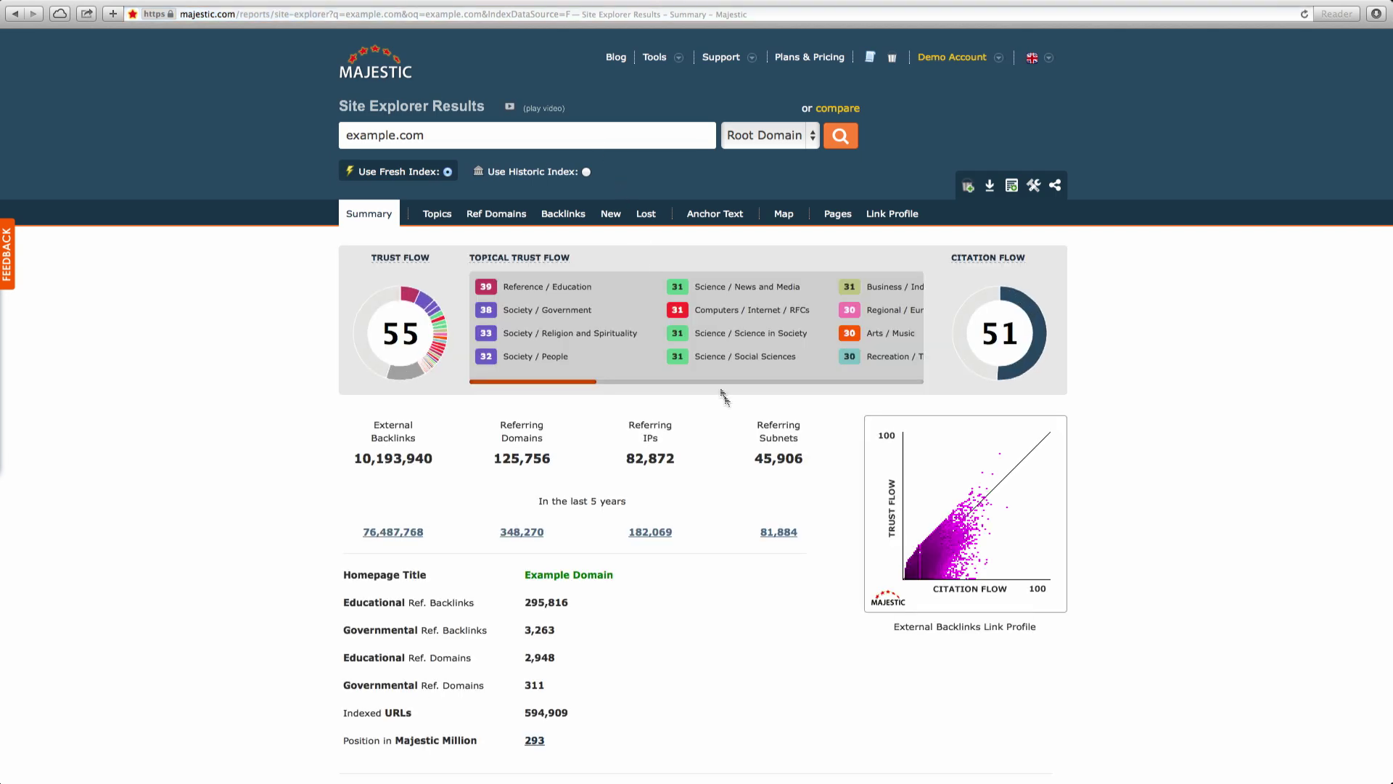
scroll(1335, 315, "down", 2)
scroll(1335, 315, "down", 3)
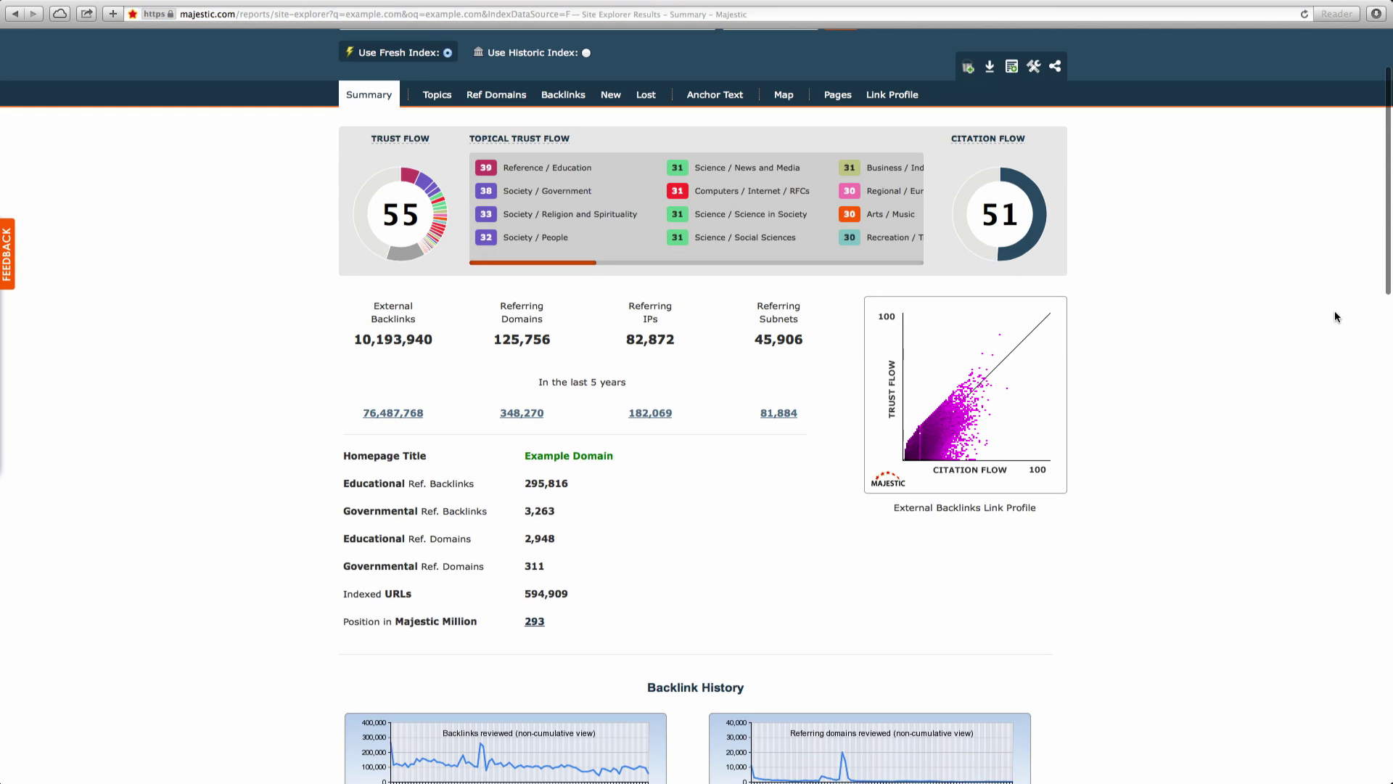
scroll(1335, 314, "down", 5)
scroll(1335, 315, "down", 4)
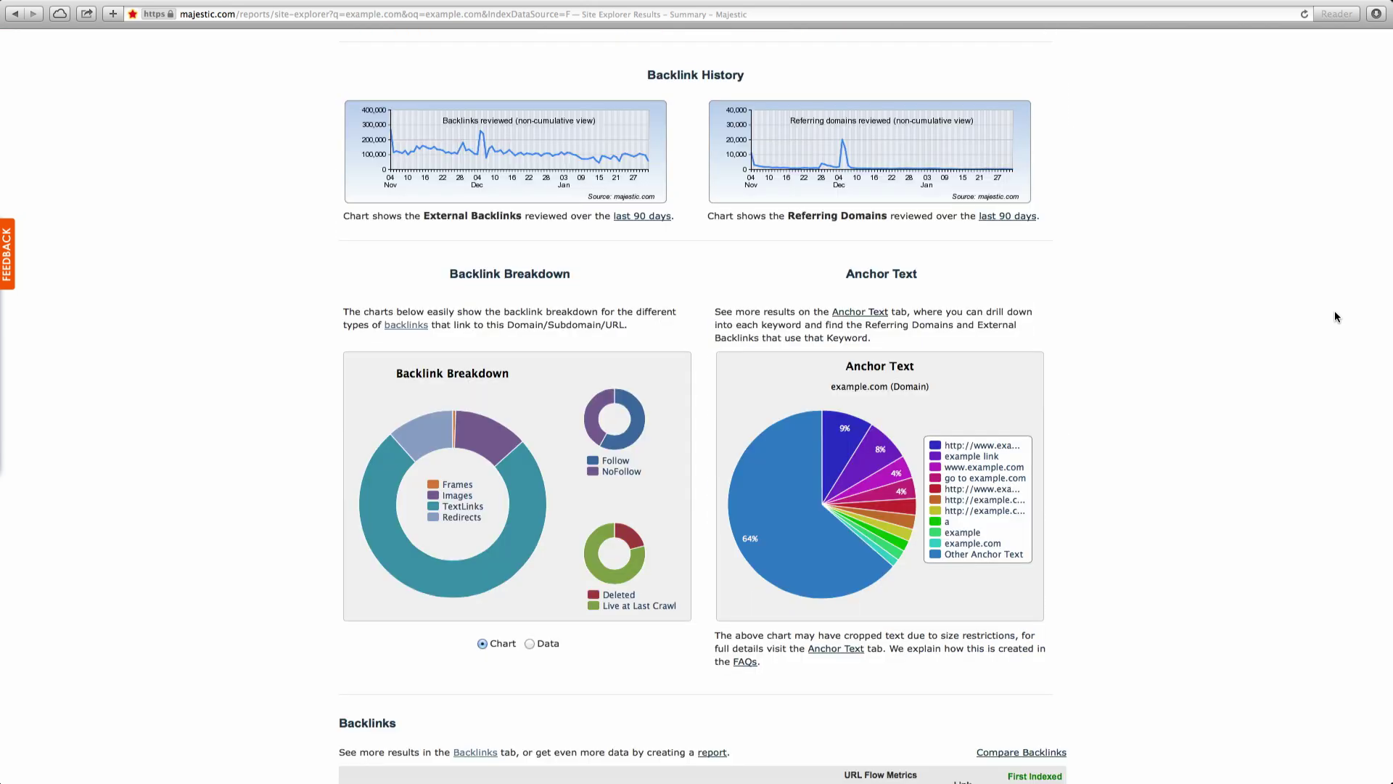
scroll(1335, 311, "down", 1)
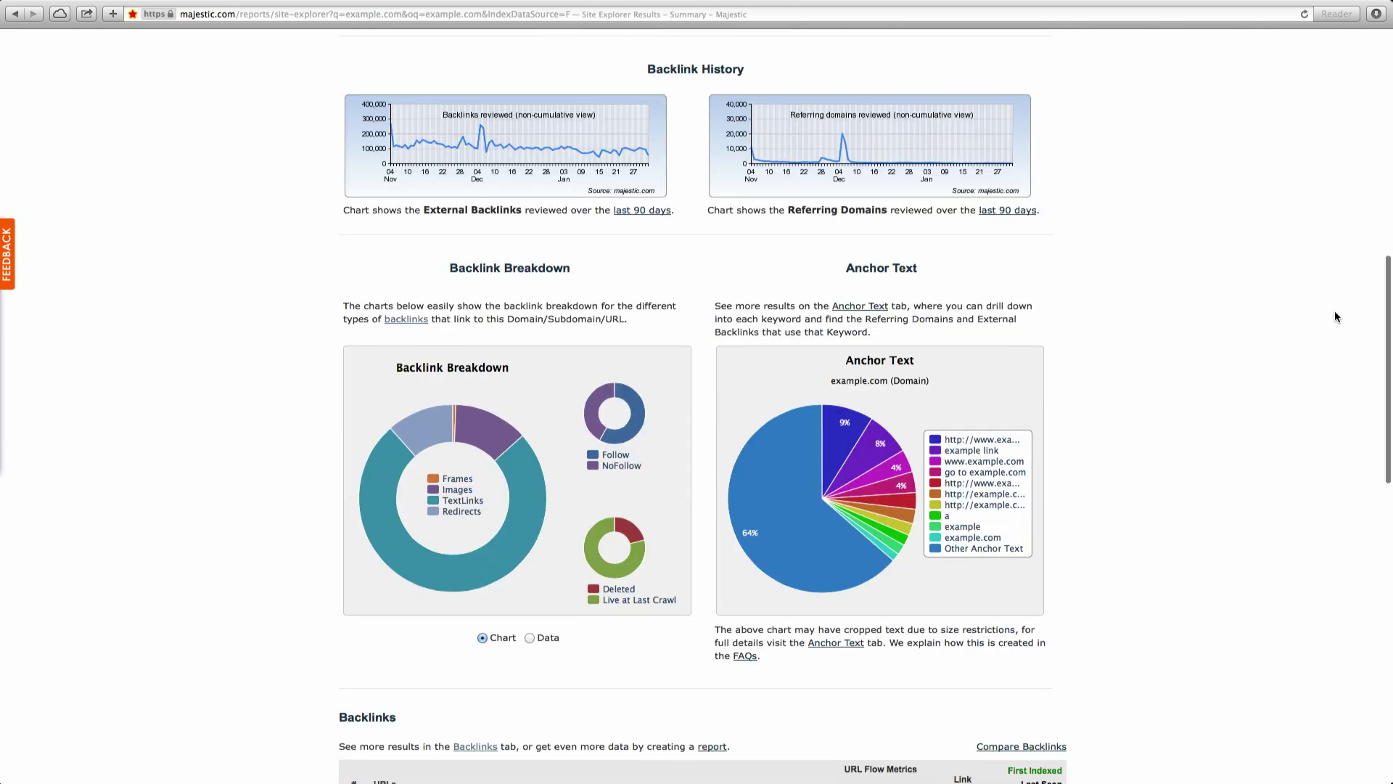
scroll(1335, 311, "down", 1)
scroll(1335, 310, "down", 5)
scroll(1336, 310, "down", 6)
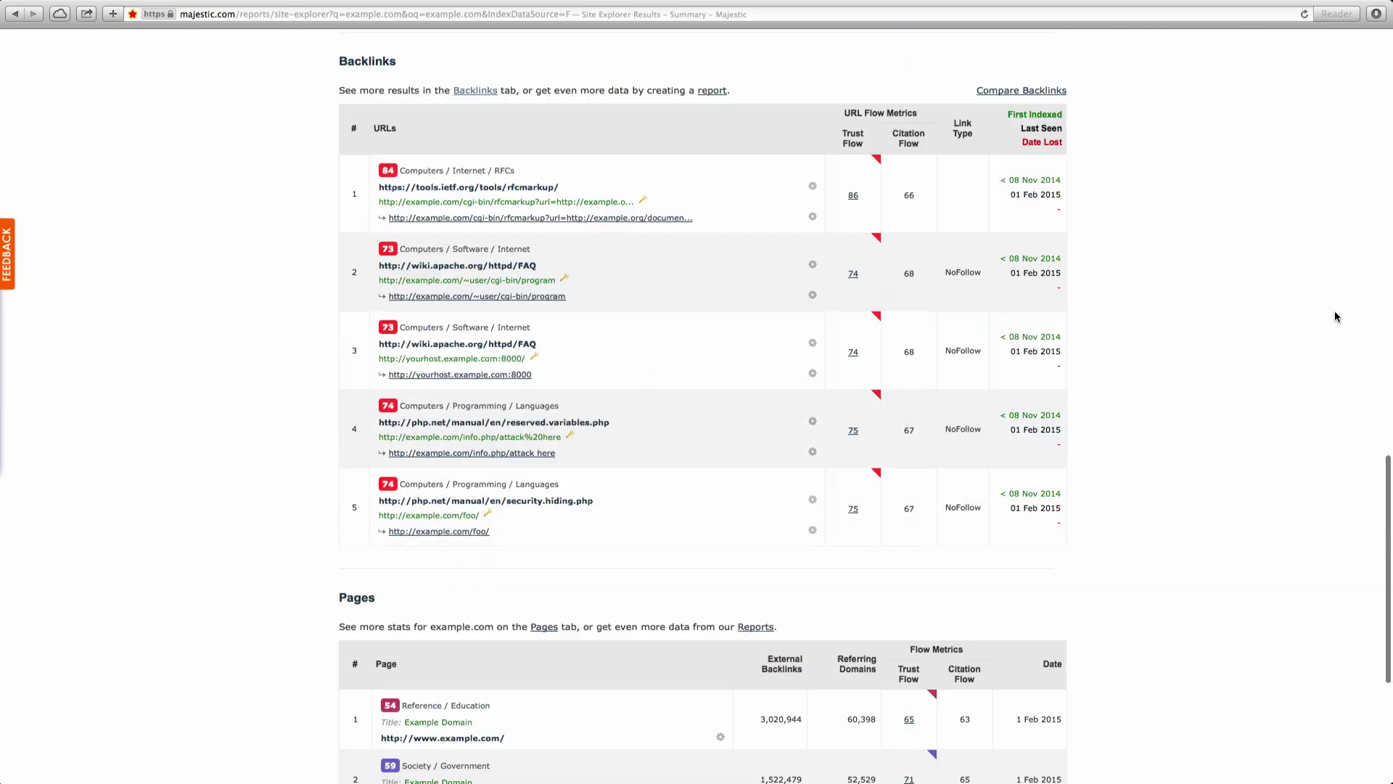
scroll(1335, 311, "down", 1)
scroll(1335, 310, "down", 2)
scroll(1334, 311, "down", 1)
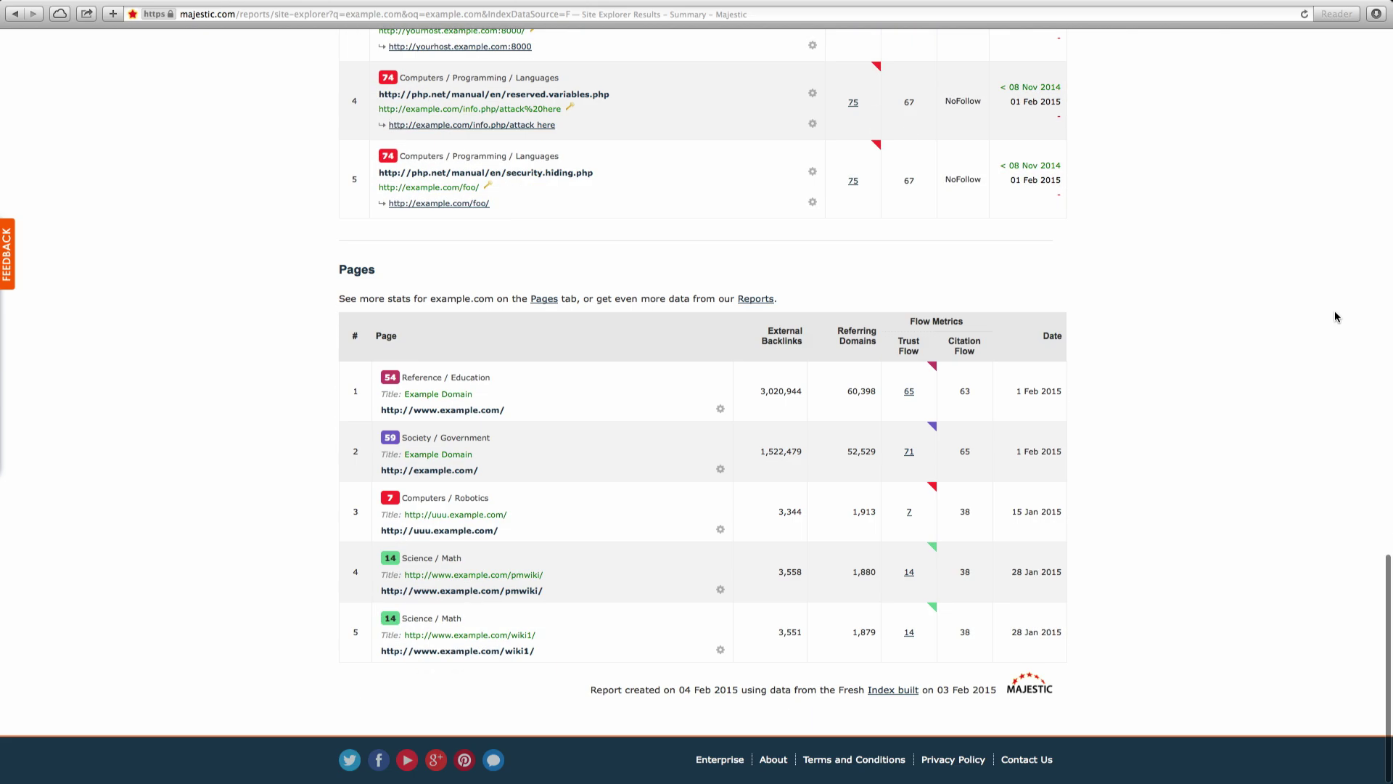
scroll(1334, 310, "up", 3)
scroll(1334, 310, "up", 10)
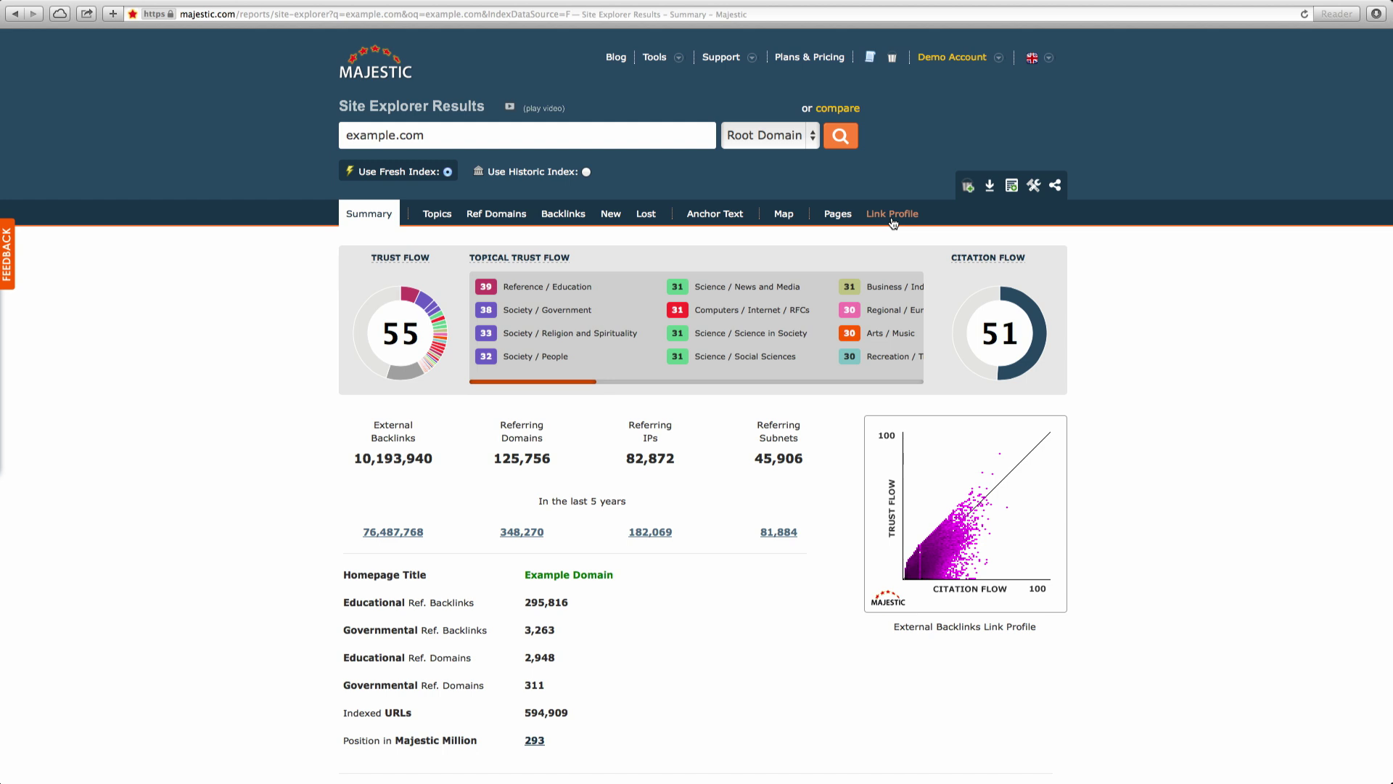
left_click(437, 213)
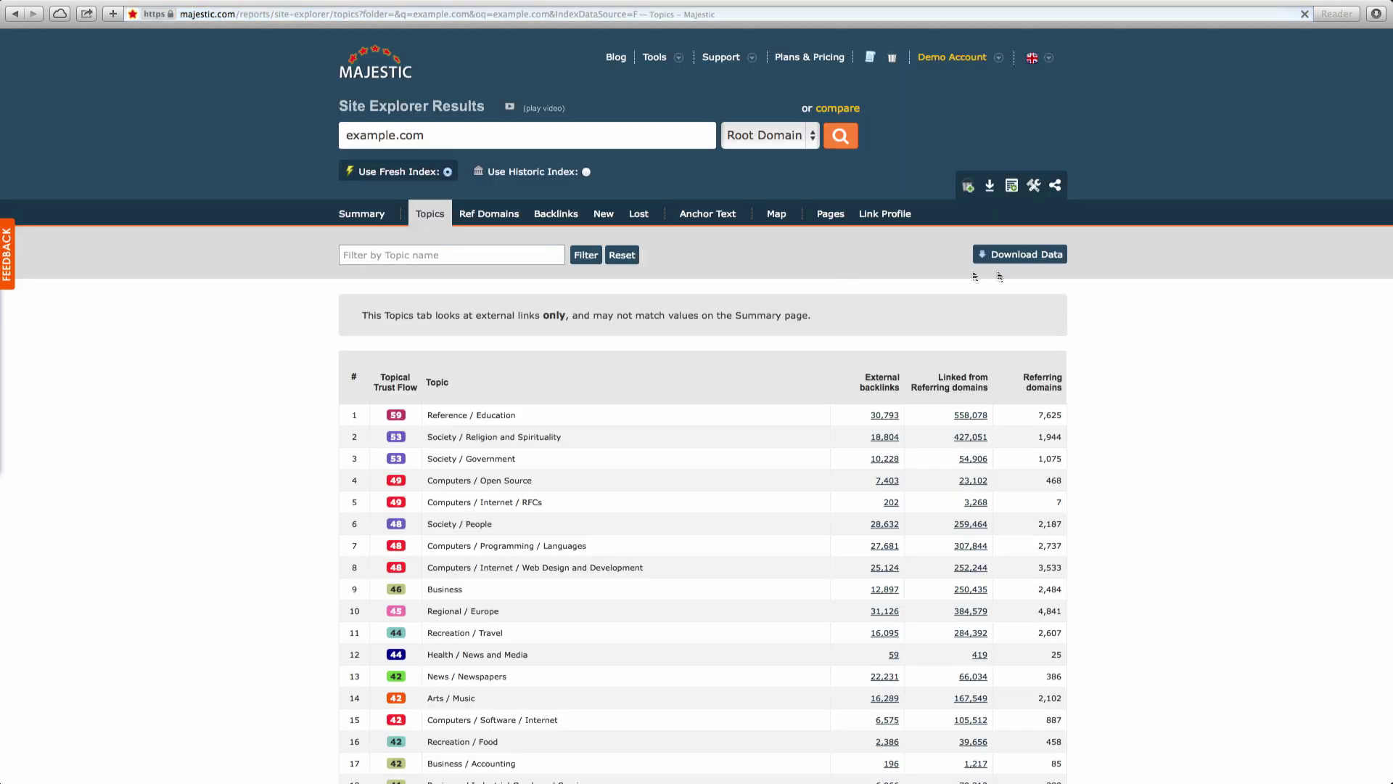
left_click(1024, 255)
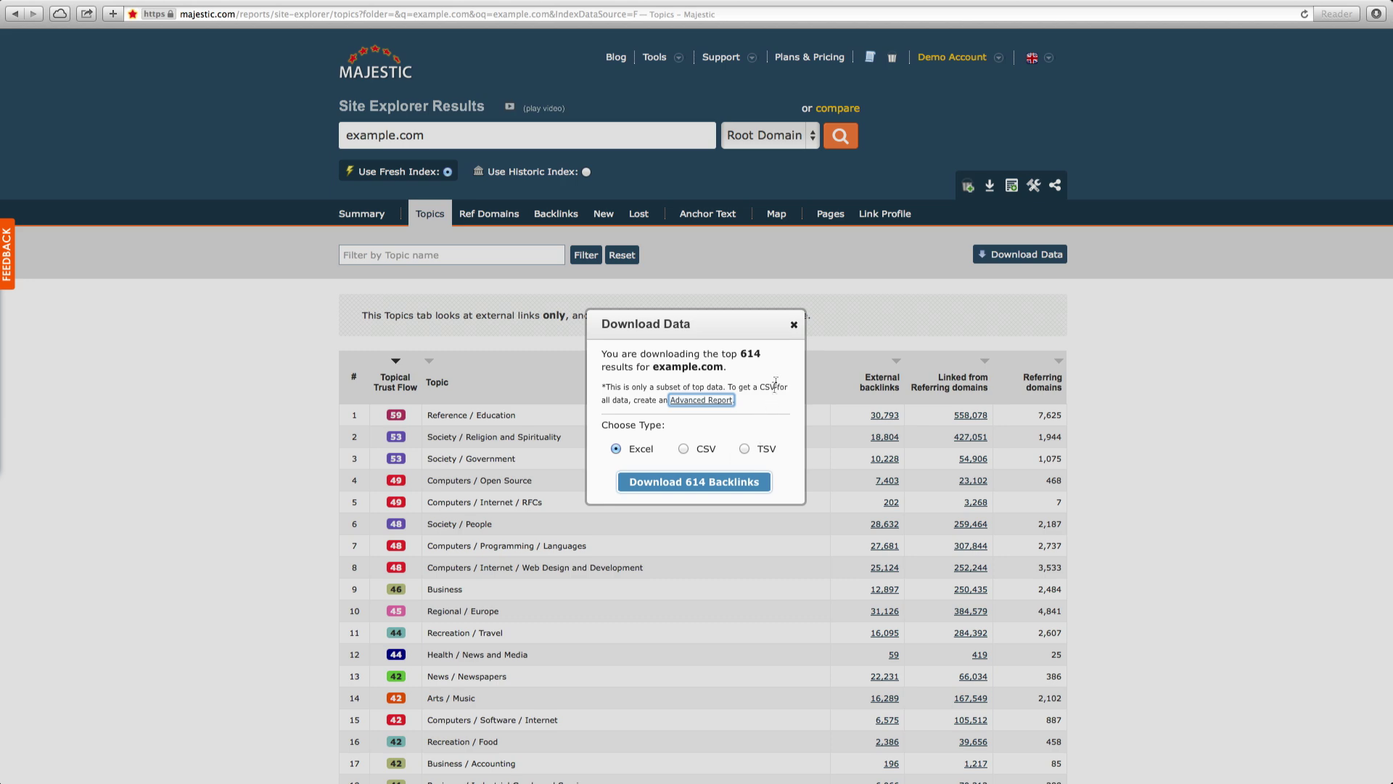
left_click(794, 325)
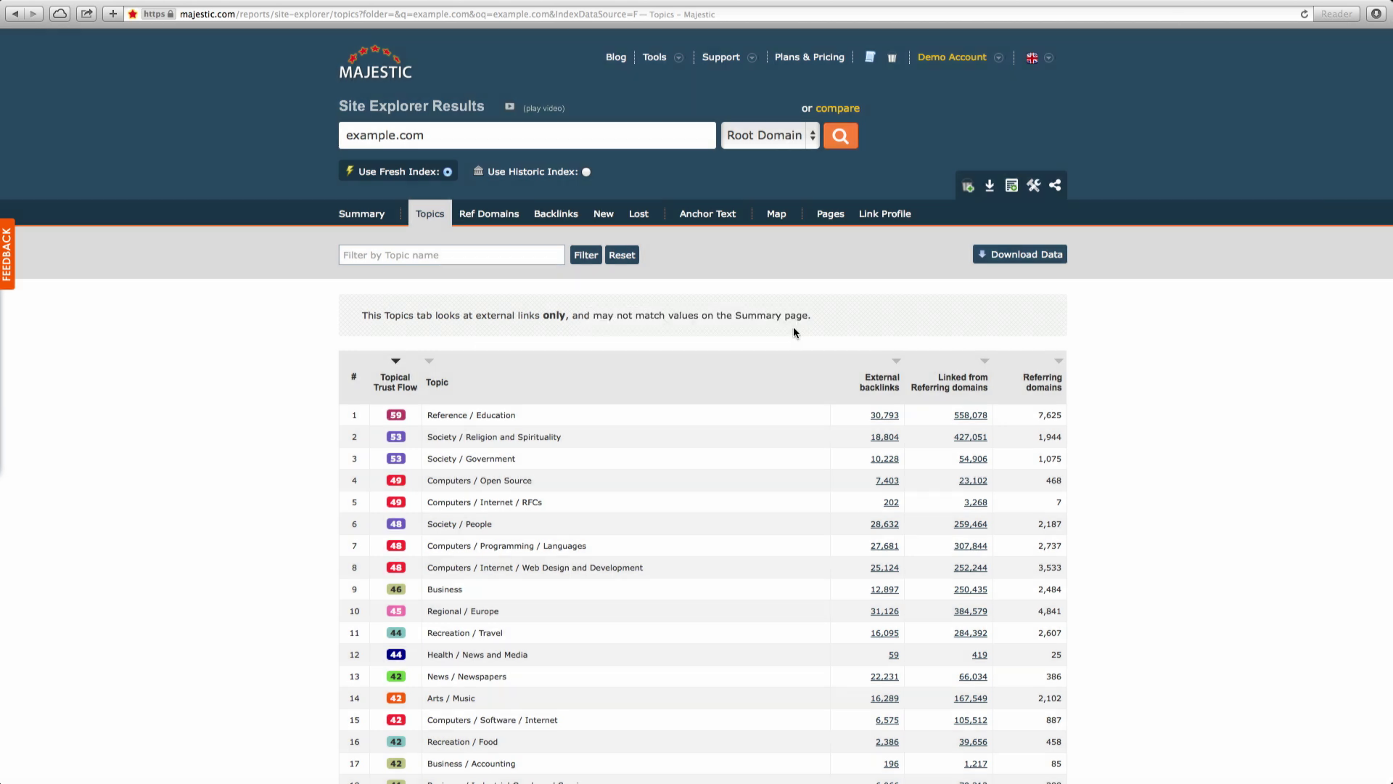
left_click(992, 187)
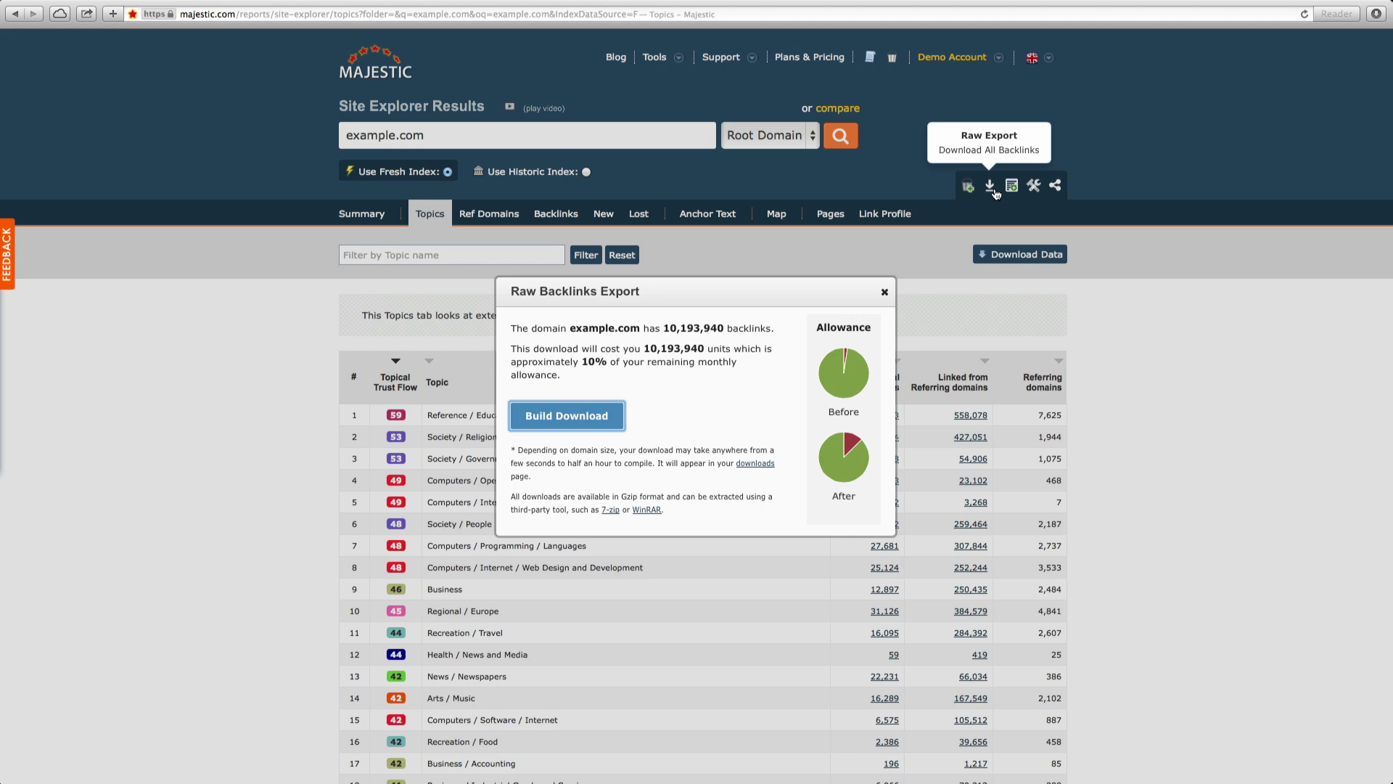
left_click(886, 295)
left_click(362, 213)
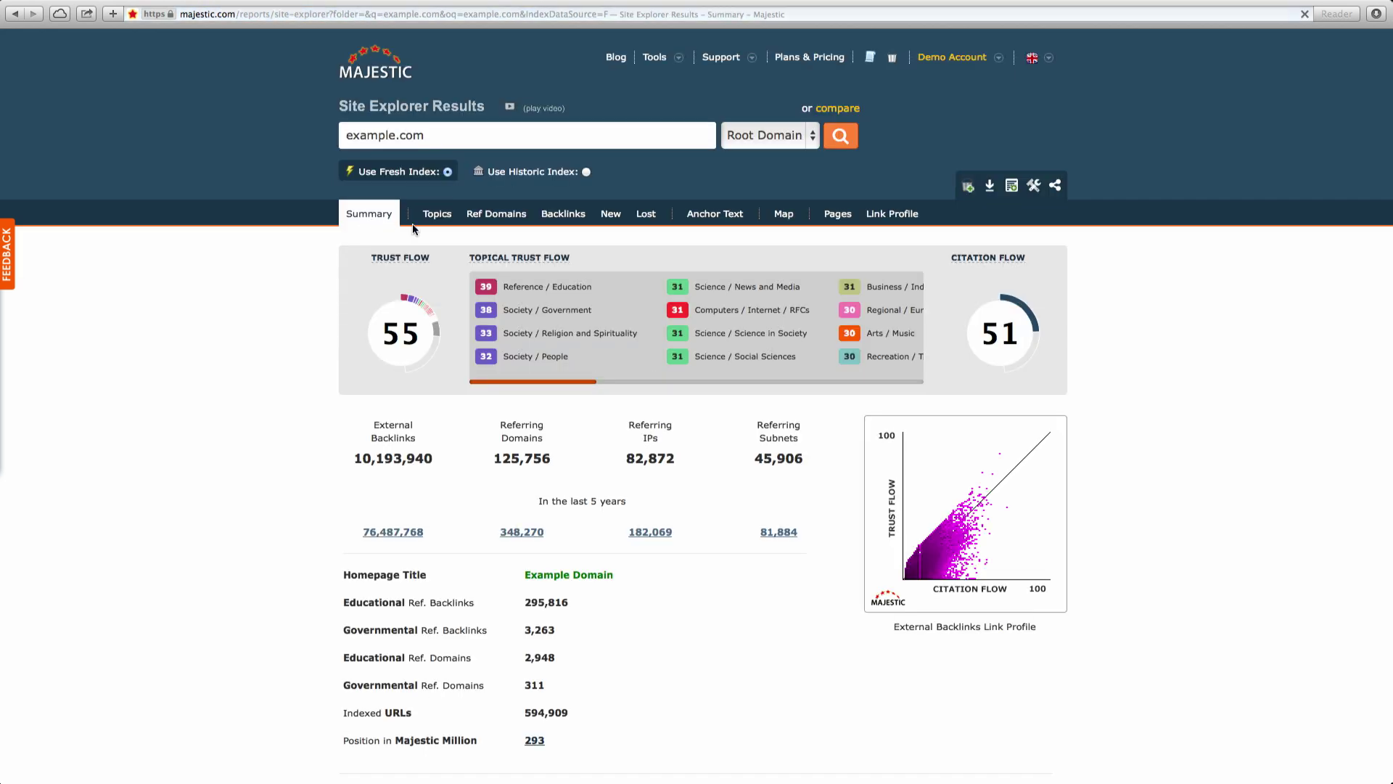
- Browse the Tools Overview, then view Plans & Pricing for Silver, Silver Quarterly, Gold and Platinum
left_click(664, 57)
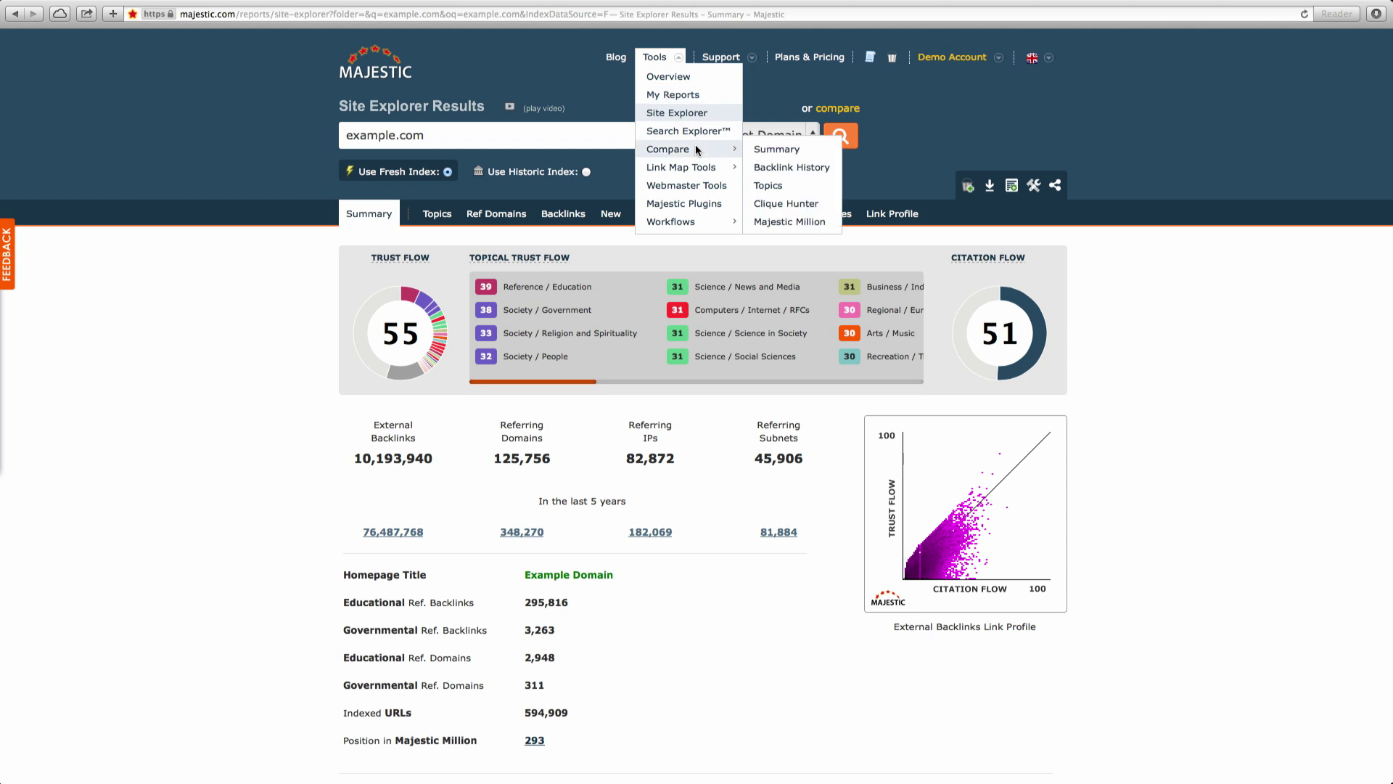
mouse_move(682, 167)
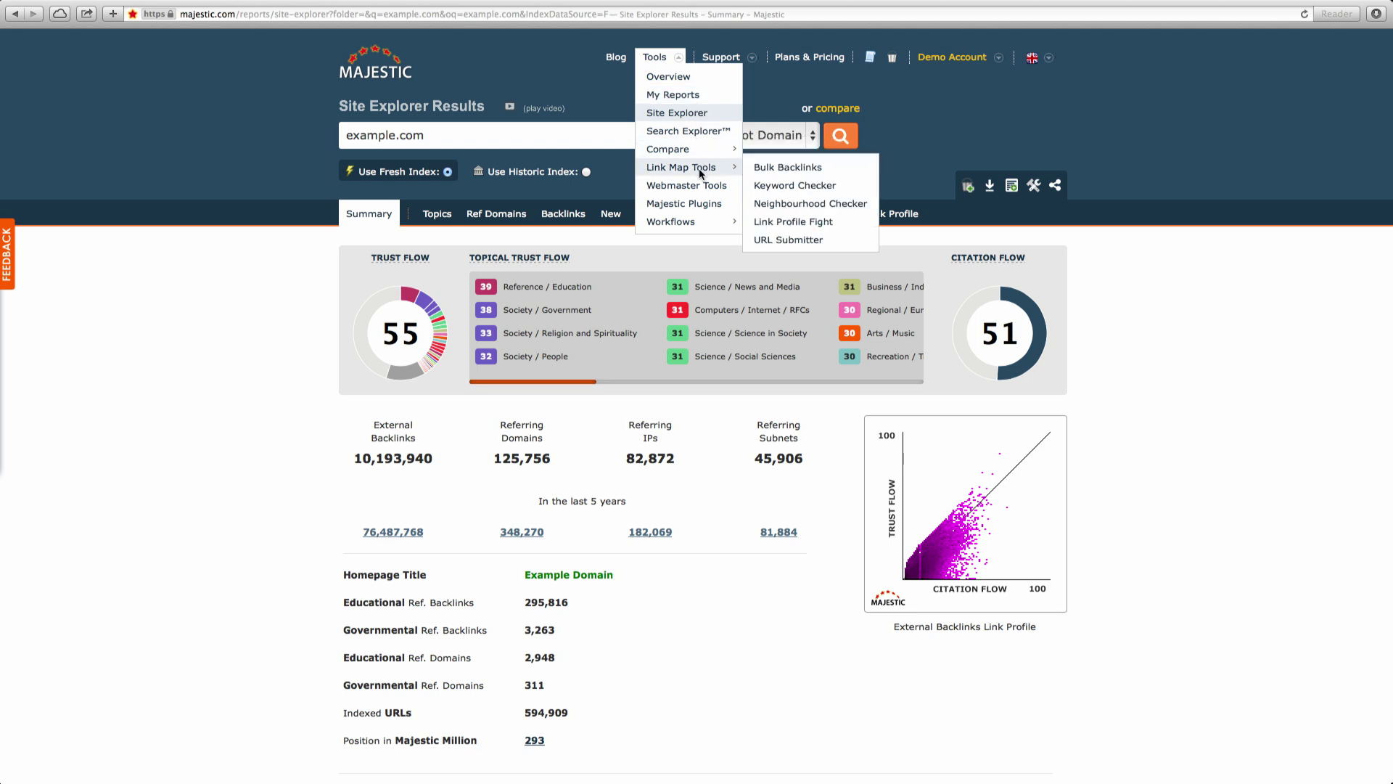
left_click(698, 72)
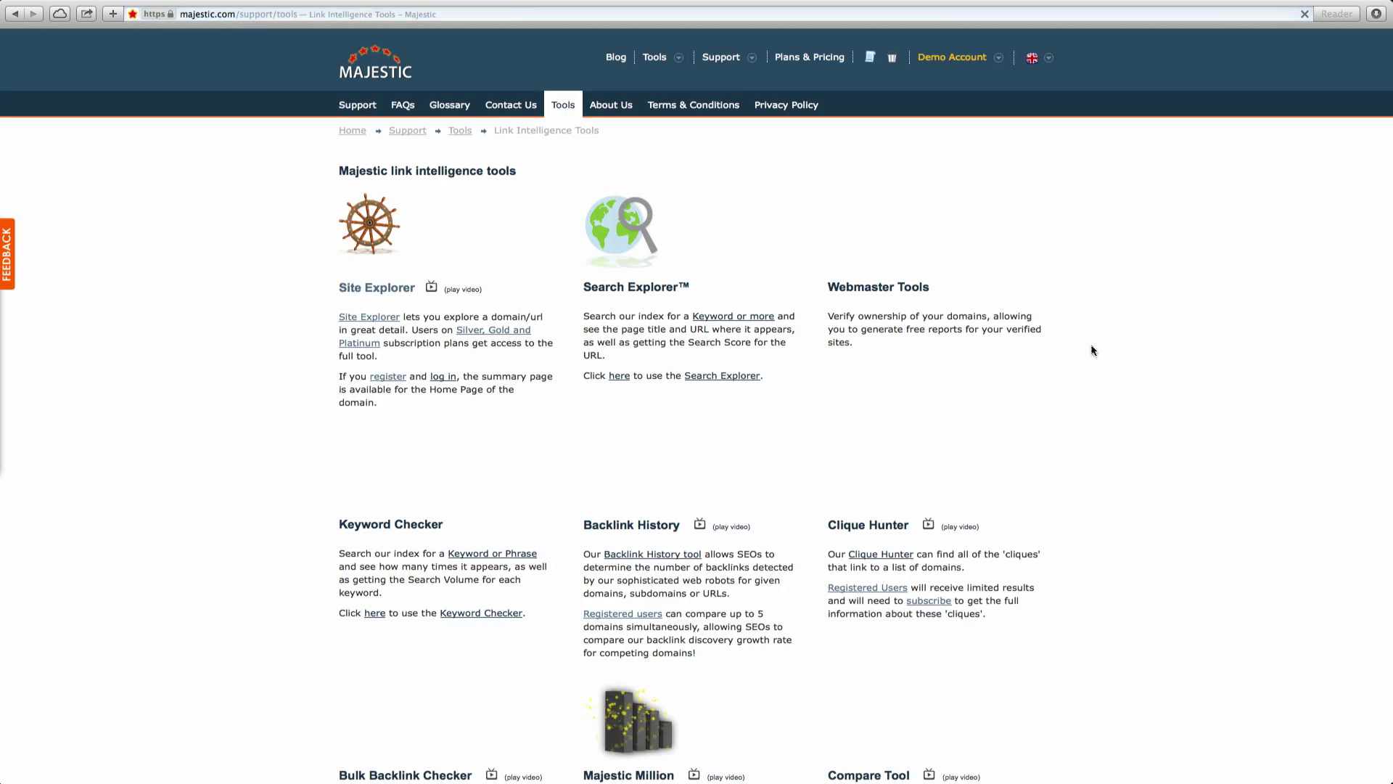
scroll(1149, 405, "down", 5)
scroll(1149, 406, "down", 5)
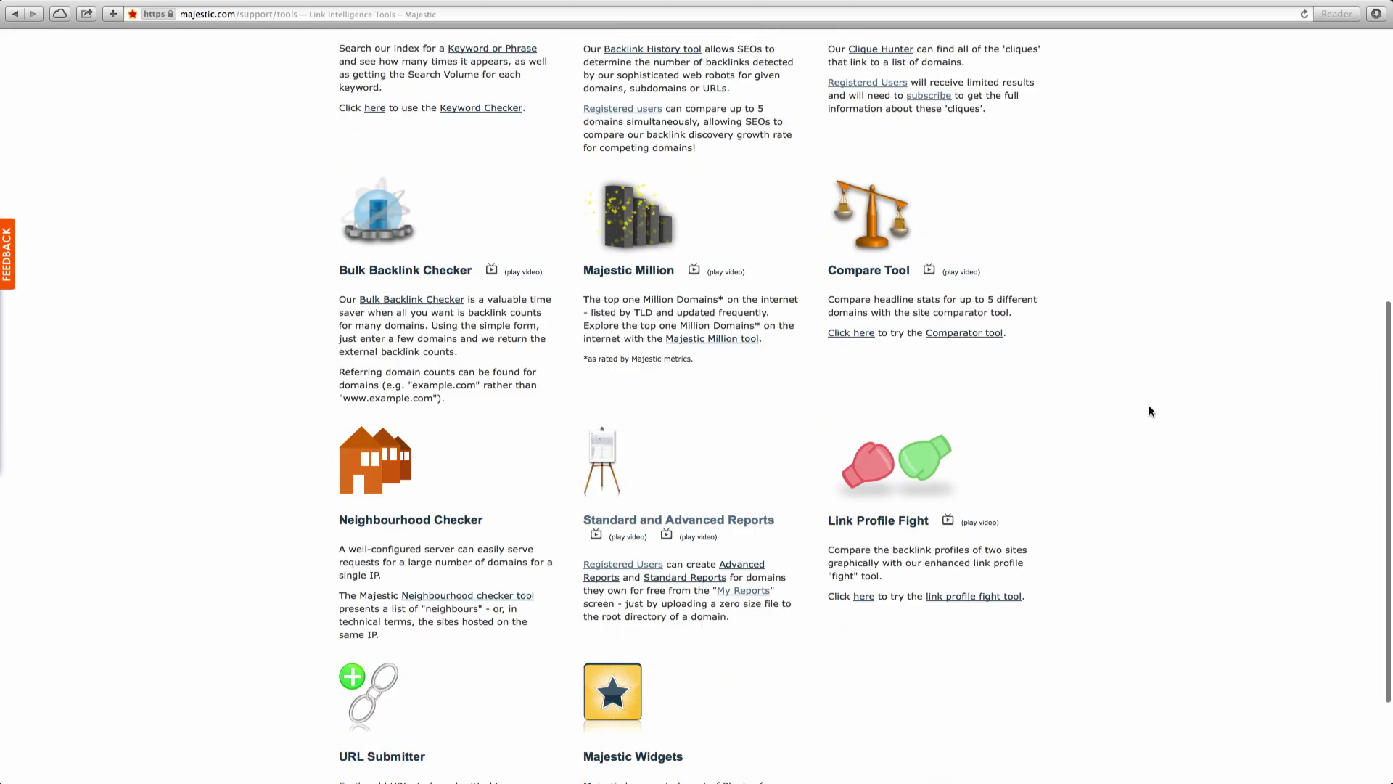
scroll(1149, 405, "up", 5)
scroll(1148, 404, "up", 5)
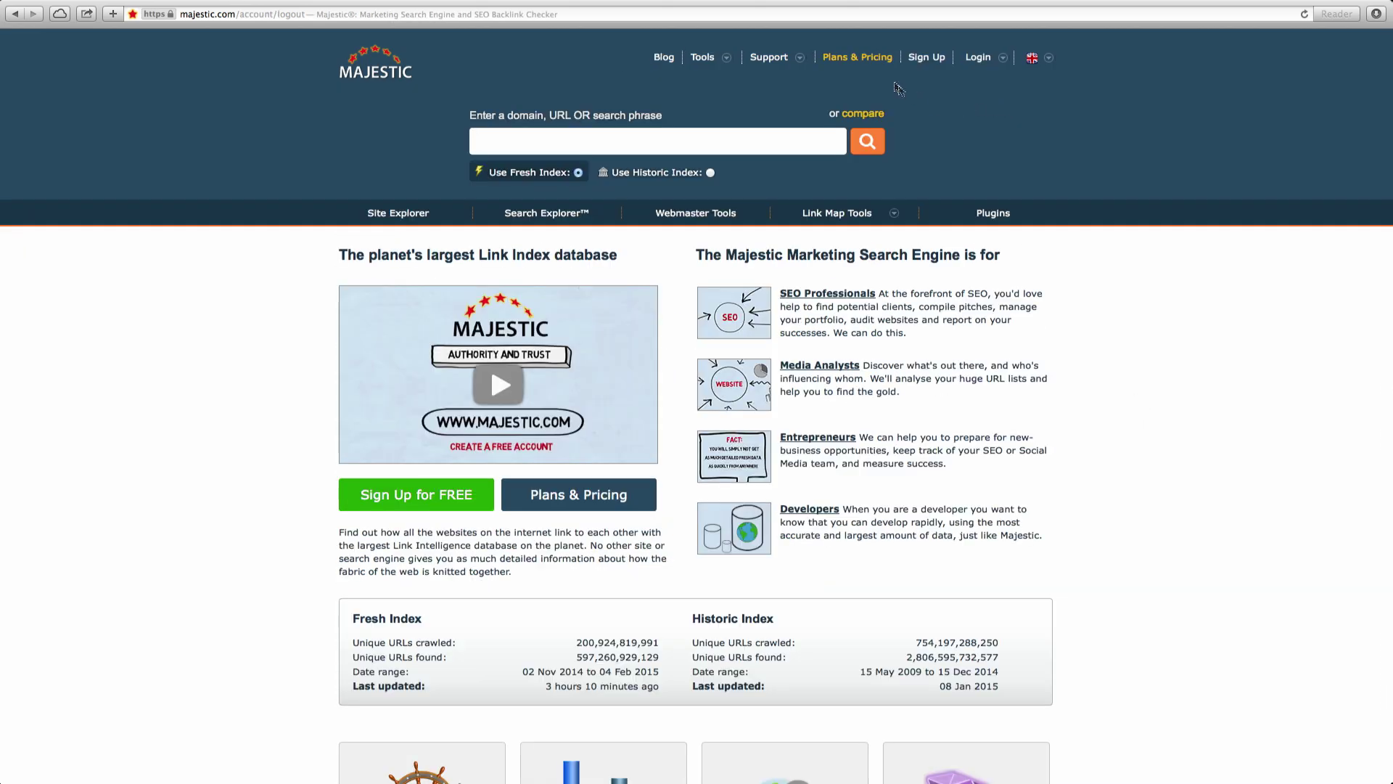
left_click(879, 60)
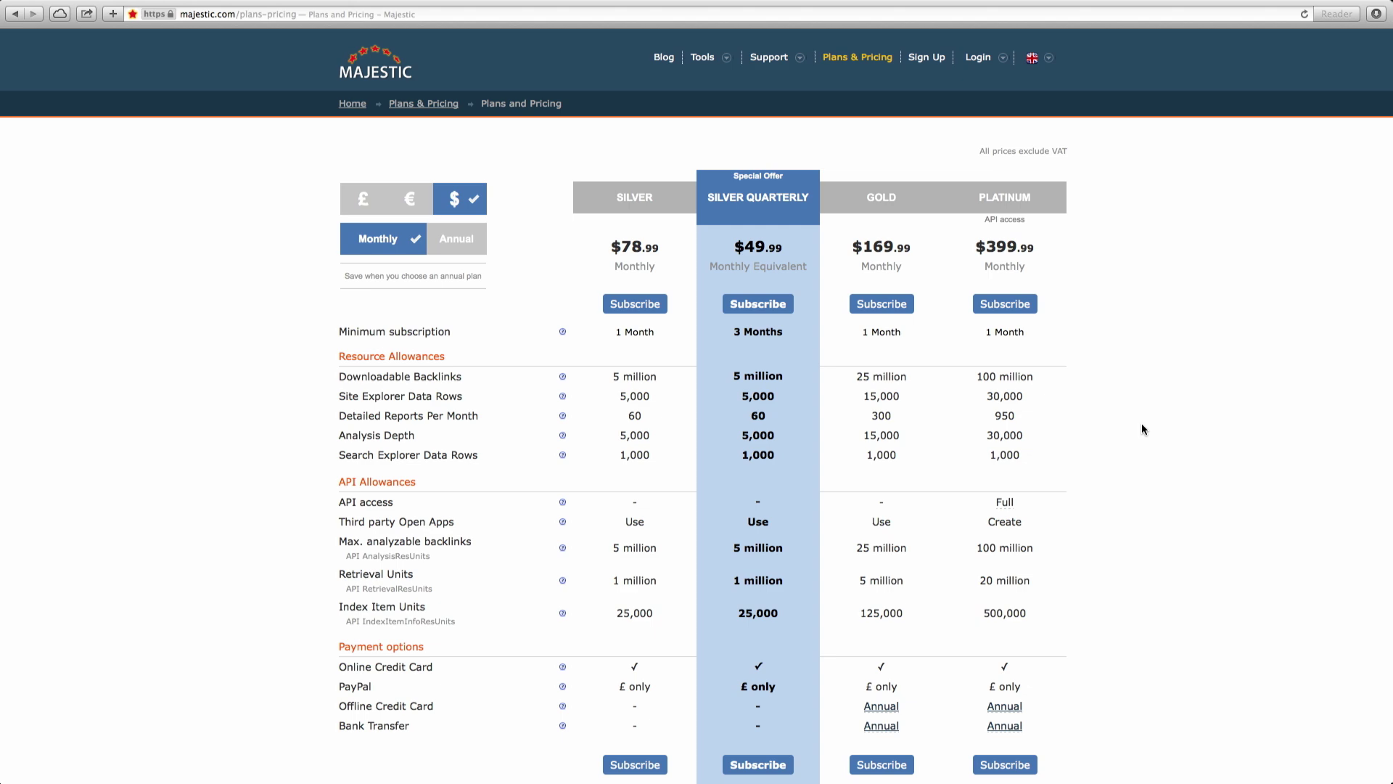
- View the free-account sign-up form, then return to the Majestic homepage
left_click(935, 59)
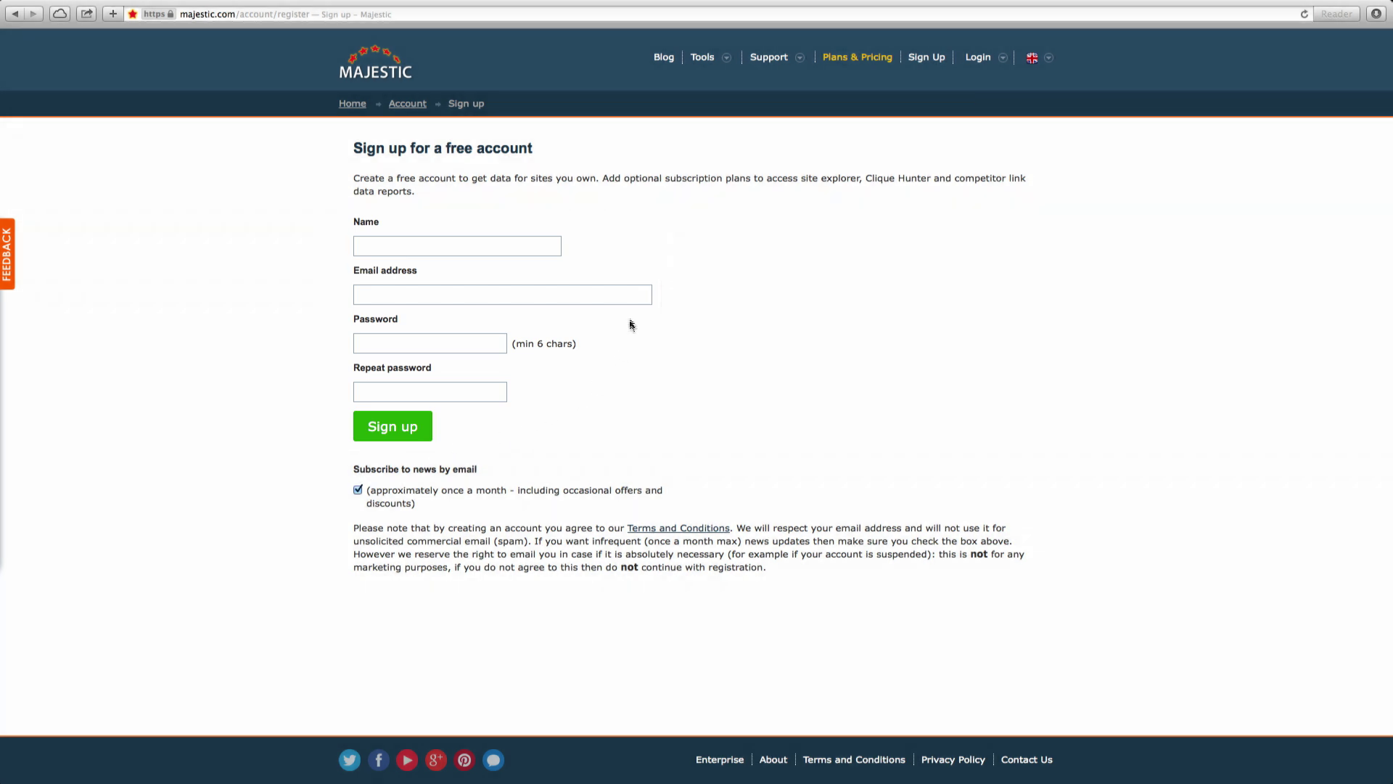
left_click(349, 77)
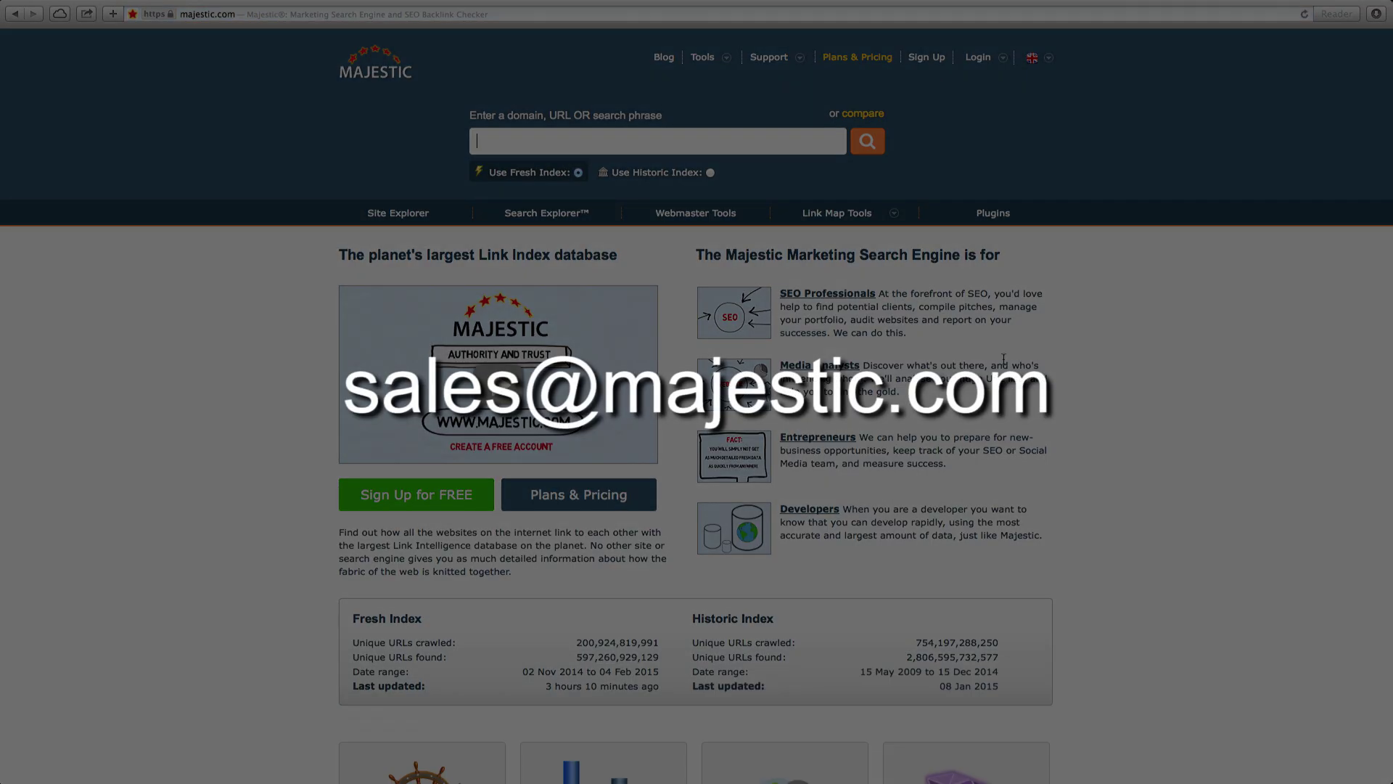
scroll(1004, 359, "down", 10)
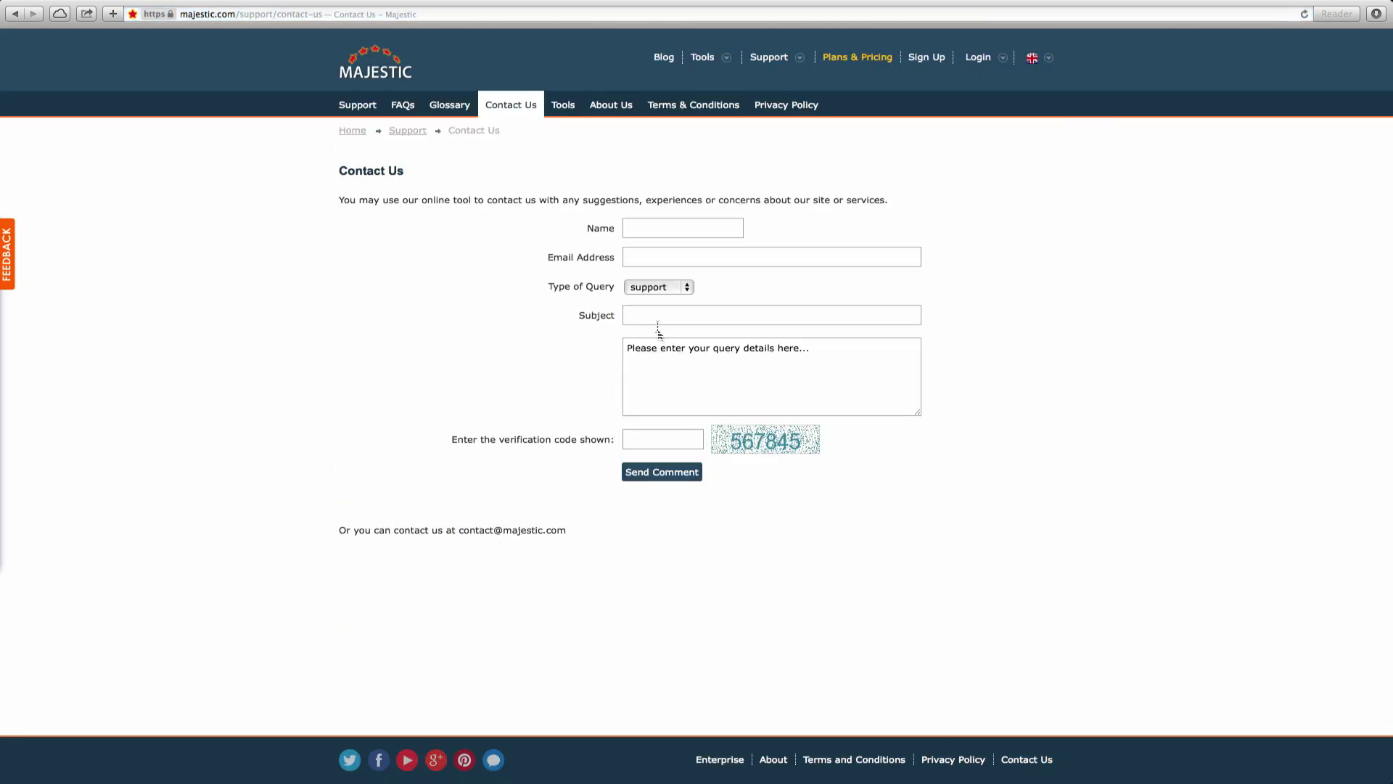
- Expand the Contact Us Type of Query list to see support, sales and developer options
left_click(668, 286)
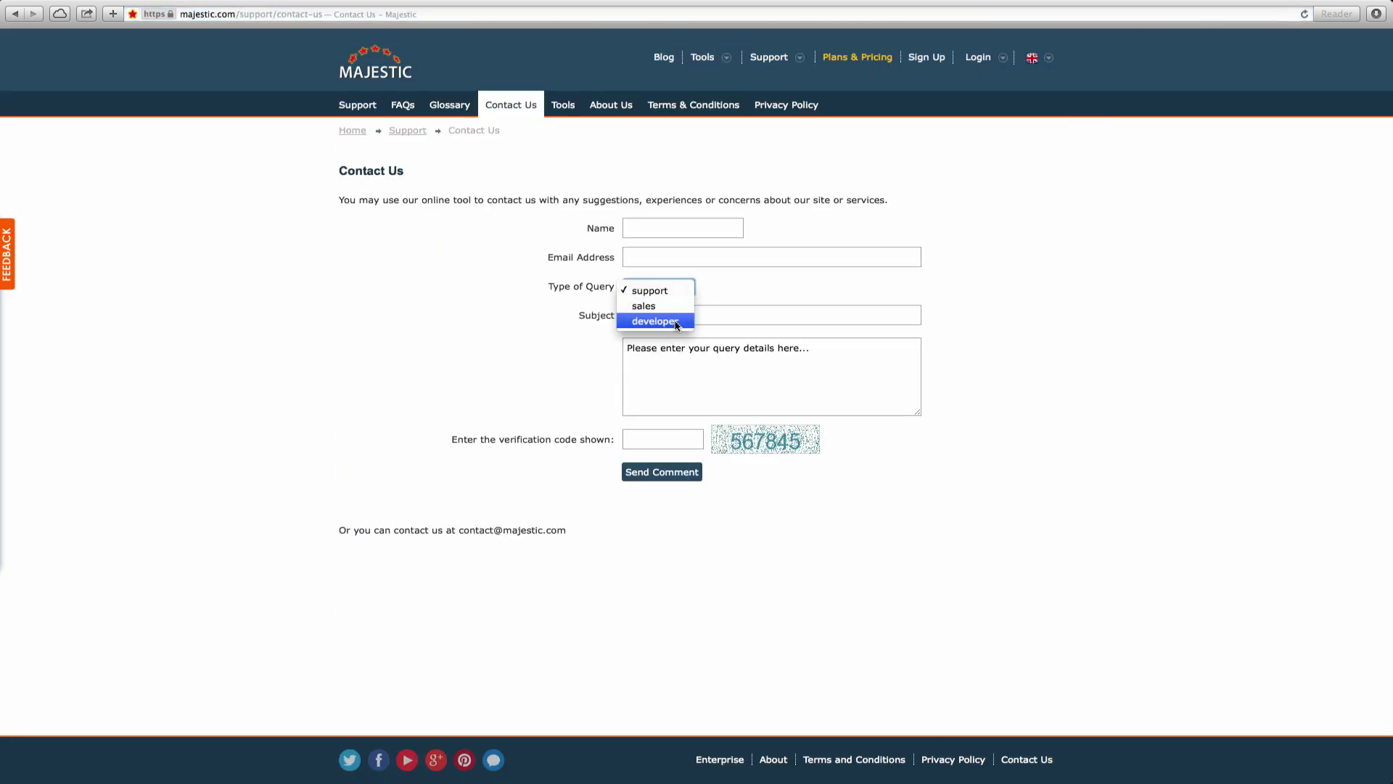